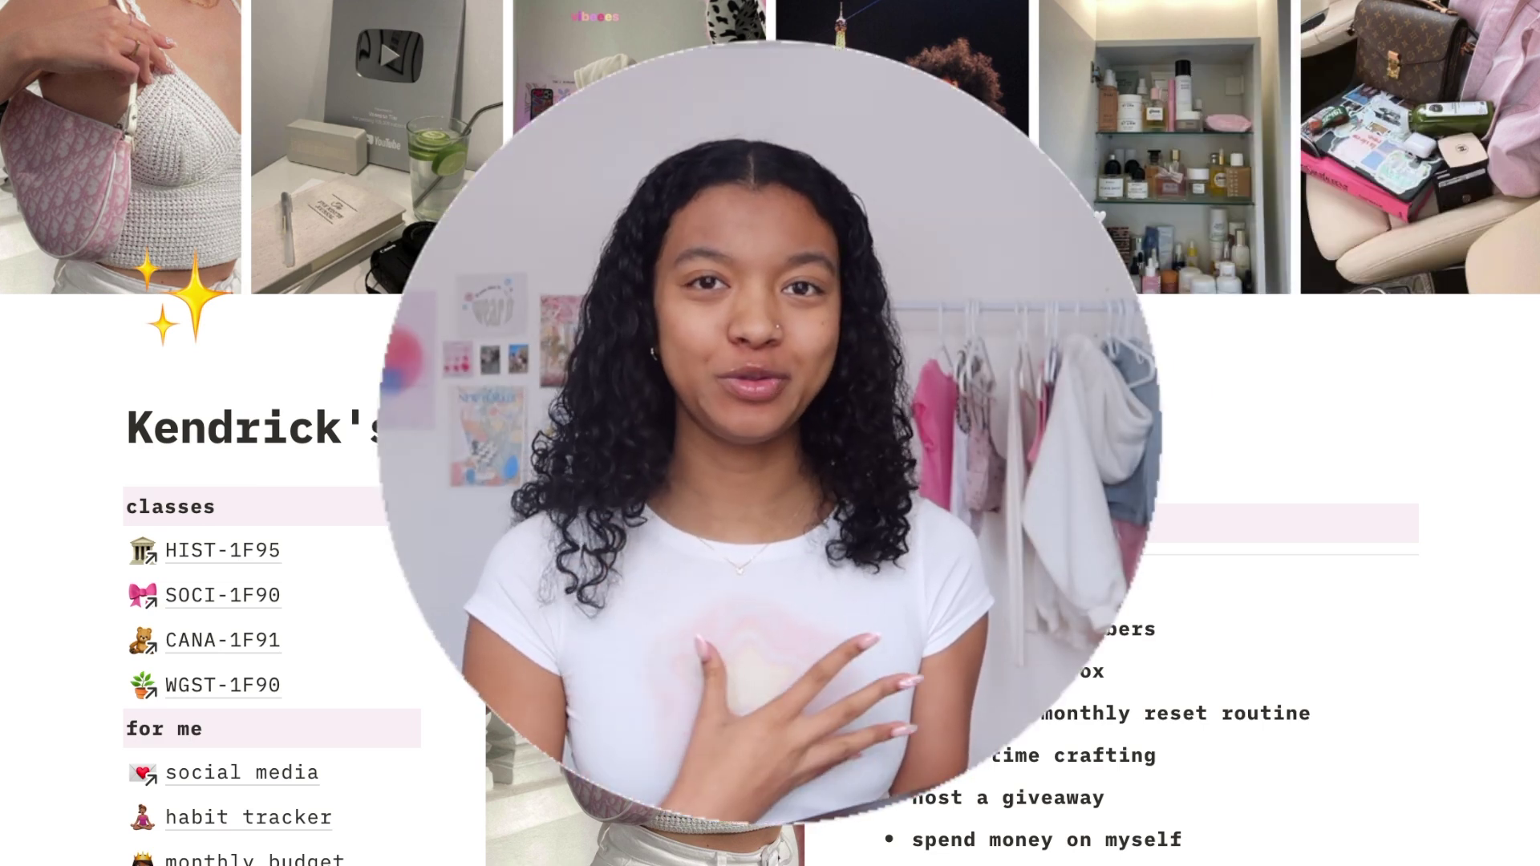
Step: Tick off Tuesday's WGST, SOCI and HIST seminars and 'take instagram pics' to-dos
{"action": "scroll", "coordinate": [983, 452], "scroll_direction": "down", "scroll_amount": 3}
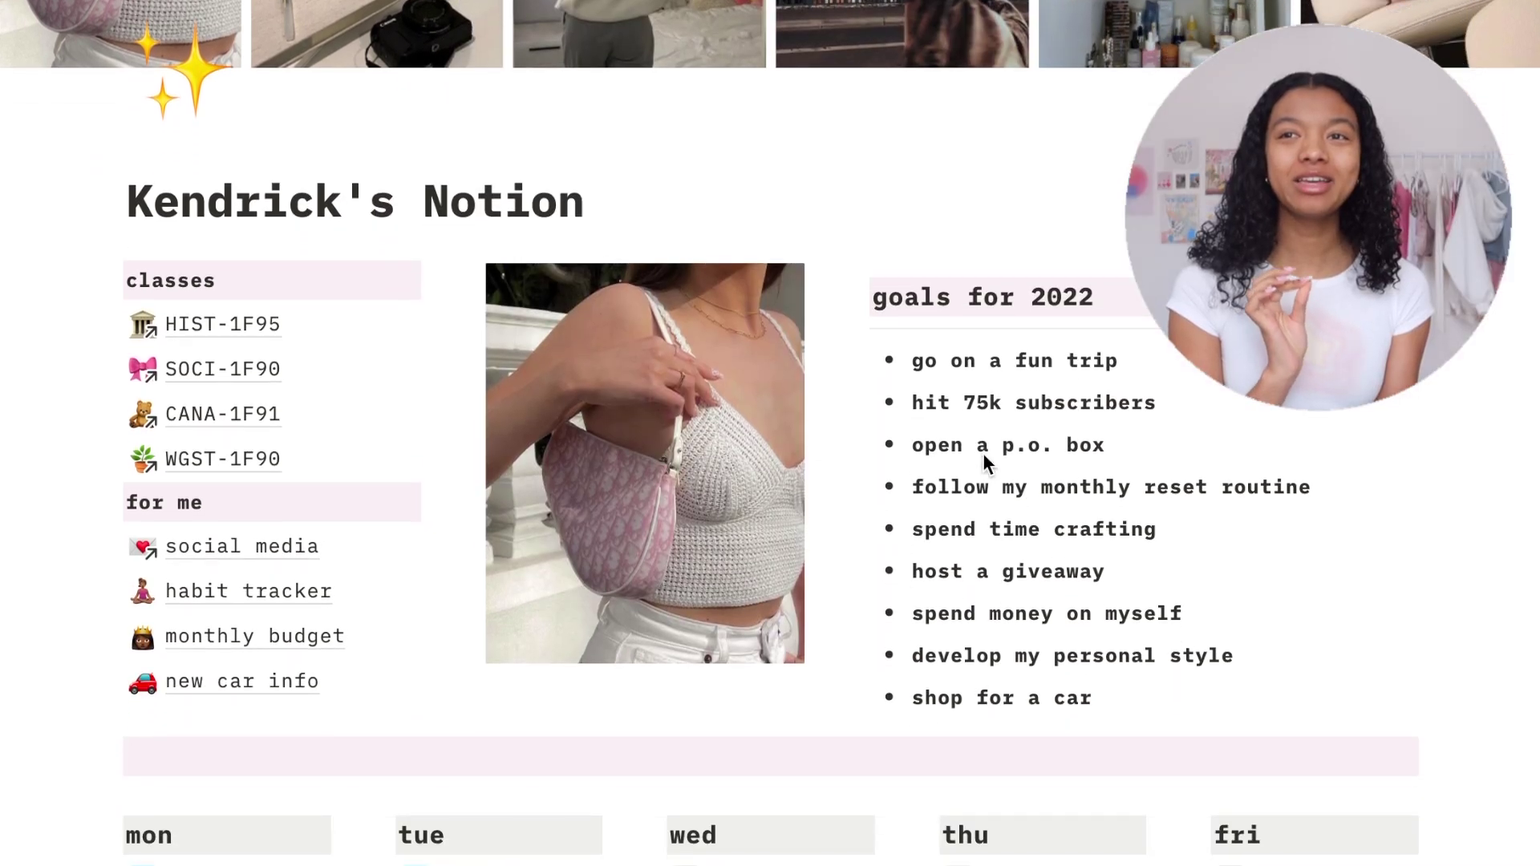
{"action": "scroll", "coordinate": [983, 452], "scroll_direction": "down", "scroll_amount": 5}
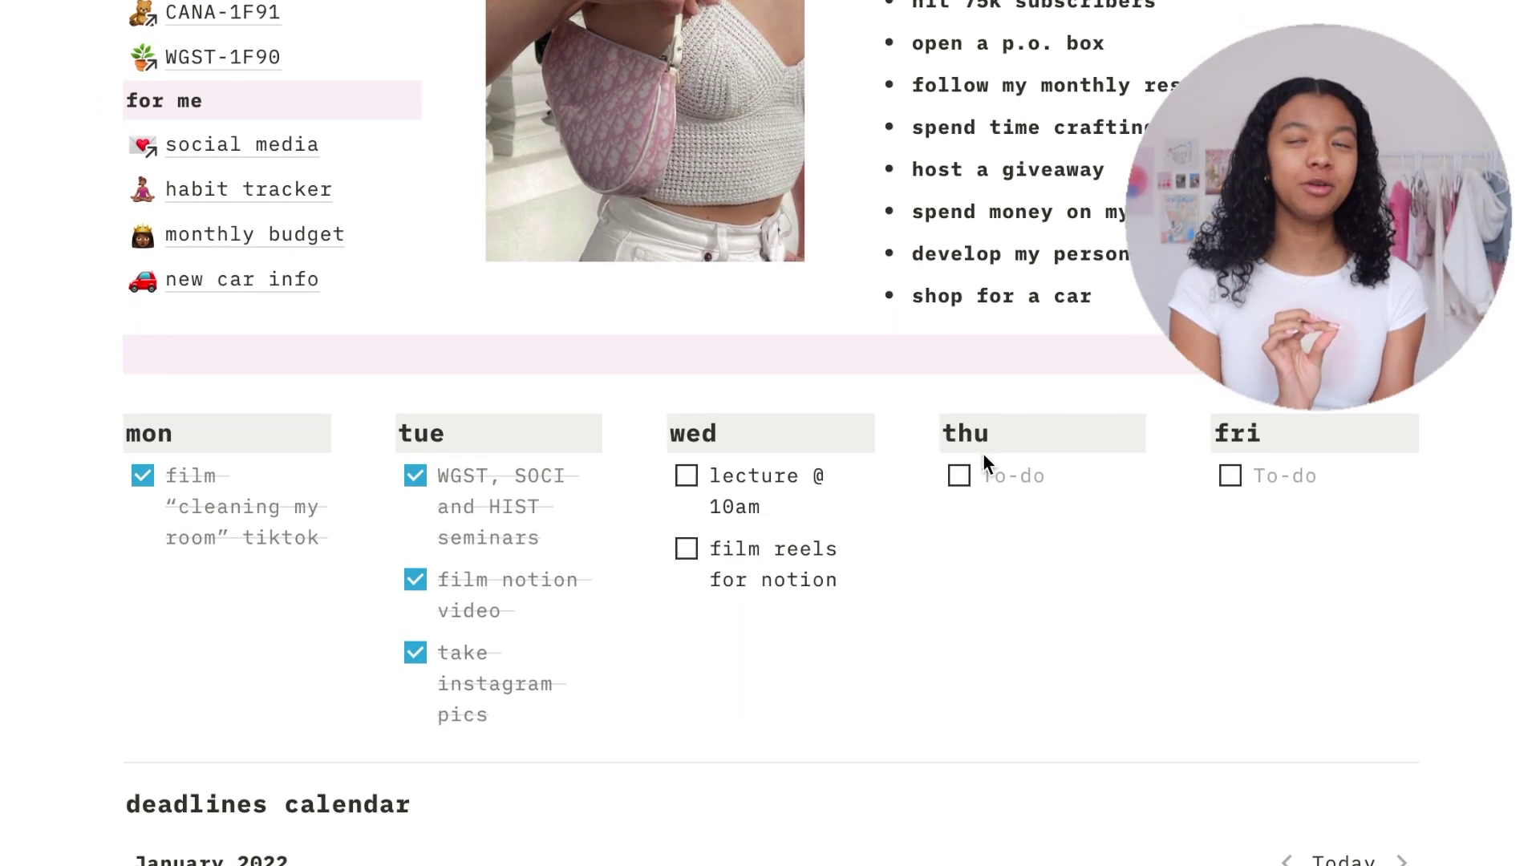
{"action": "scroll", "coordinate": [983, 452], "scroll_direction": "down", "scroll_amount": 6}
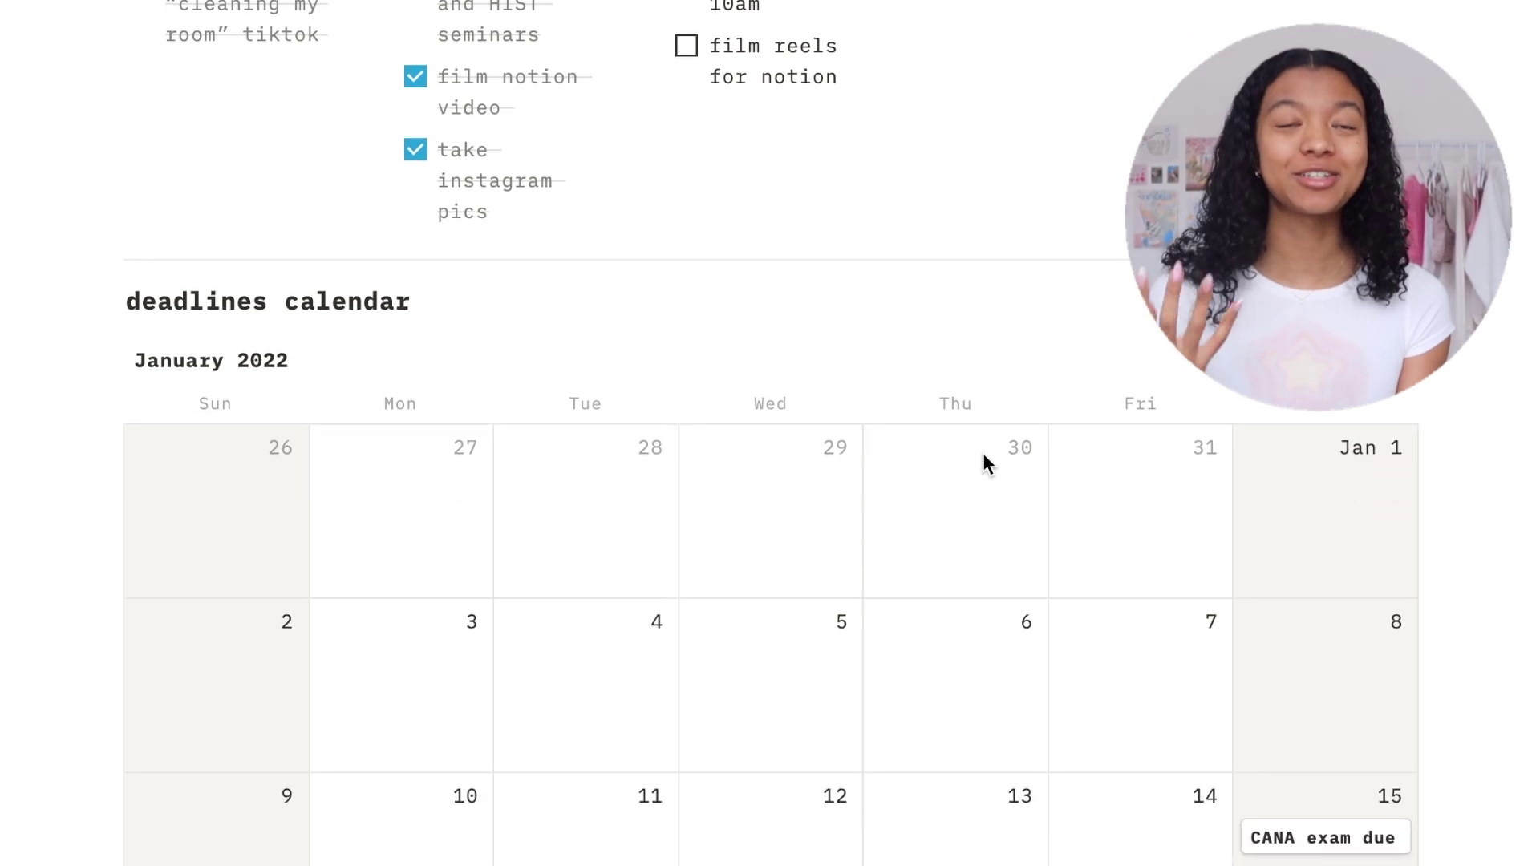
{"action": "scroll", "coordinate": [984, 456], "scroll_direction": "down", "scroll_amount": 5}
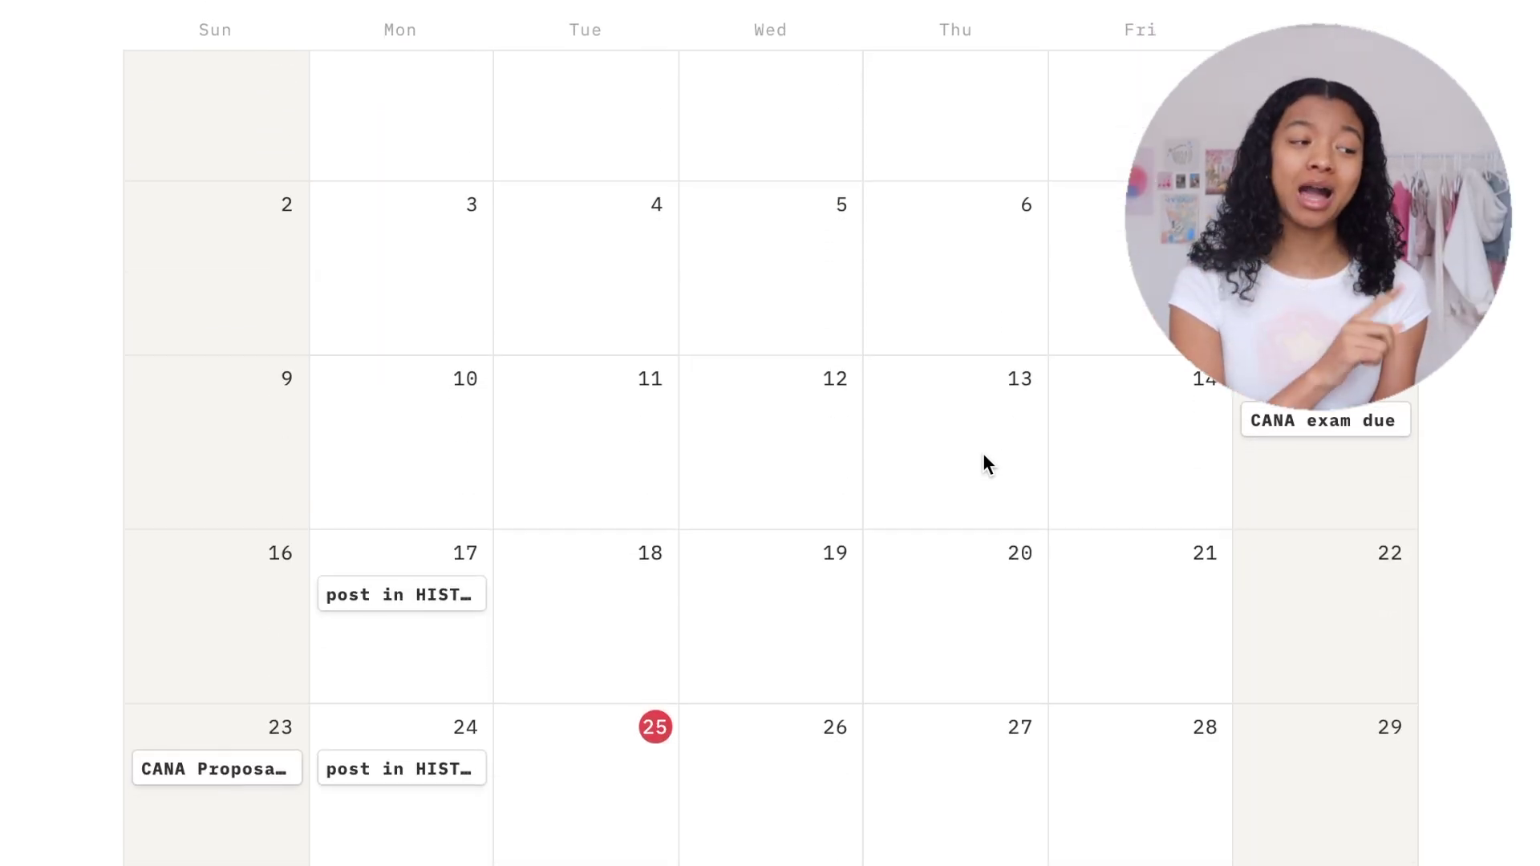
{"action": "scroll", "coordinate": [983, 452], "scroll_direction": "down", "scroll_amount": 1}
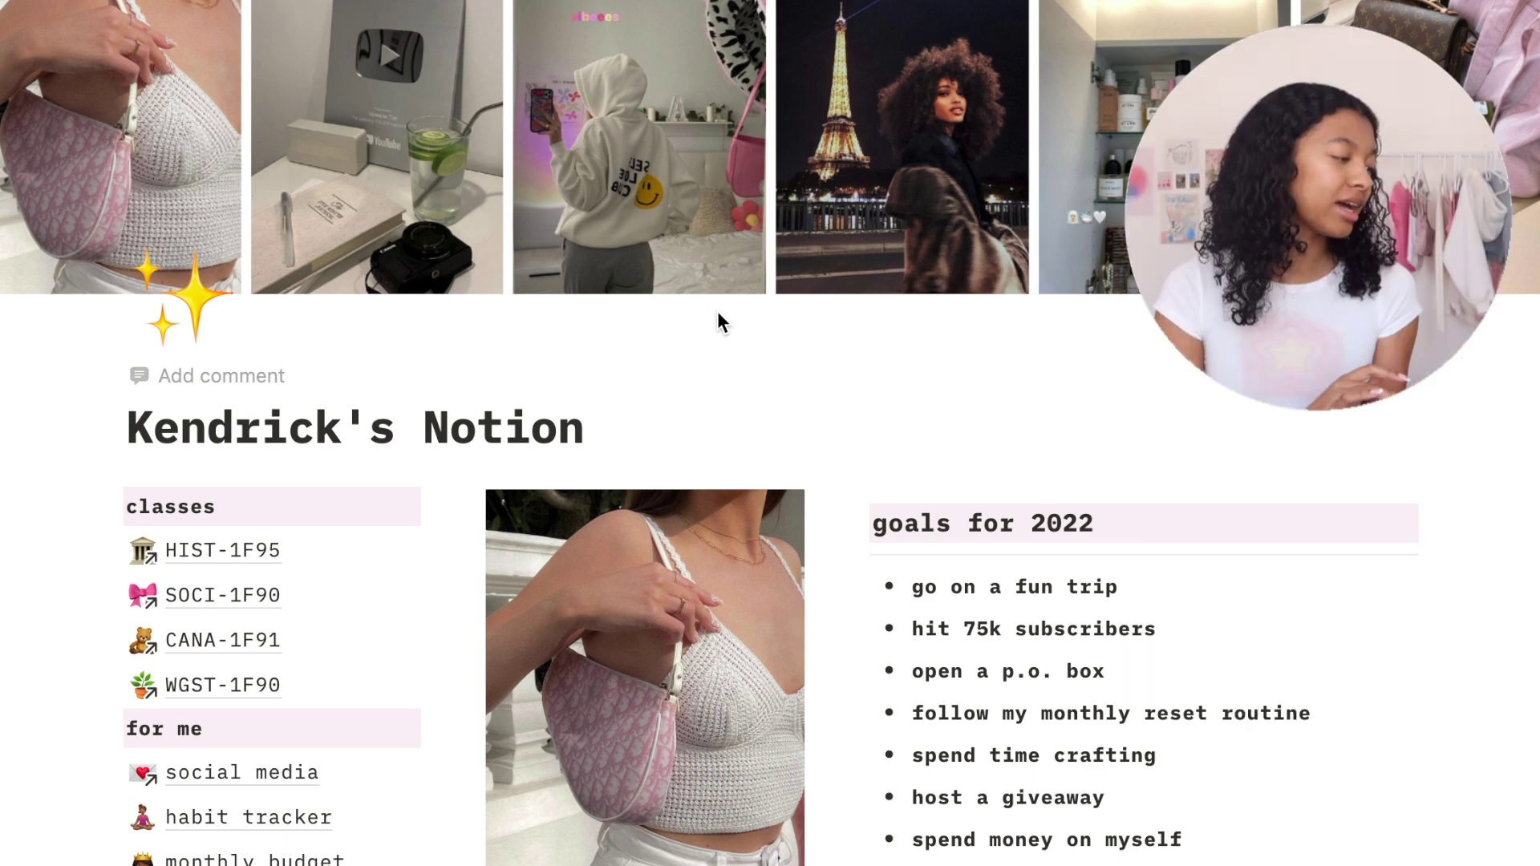
{"action": "scroll", "coordinate": [717, 312], "scroll_direction": "down", "scroll_amount": 1}
{"action": "scroll", "coordinate": [717, 315], "scroll_direction": "down", "scroll_amount": 5}
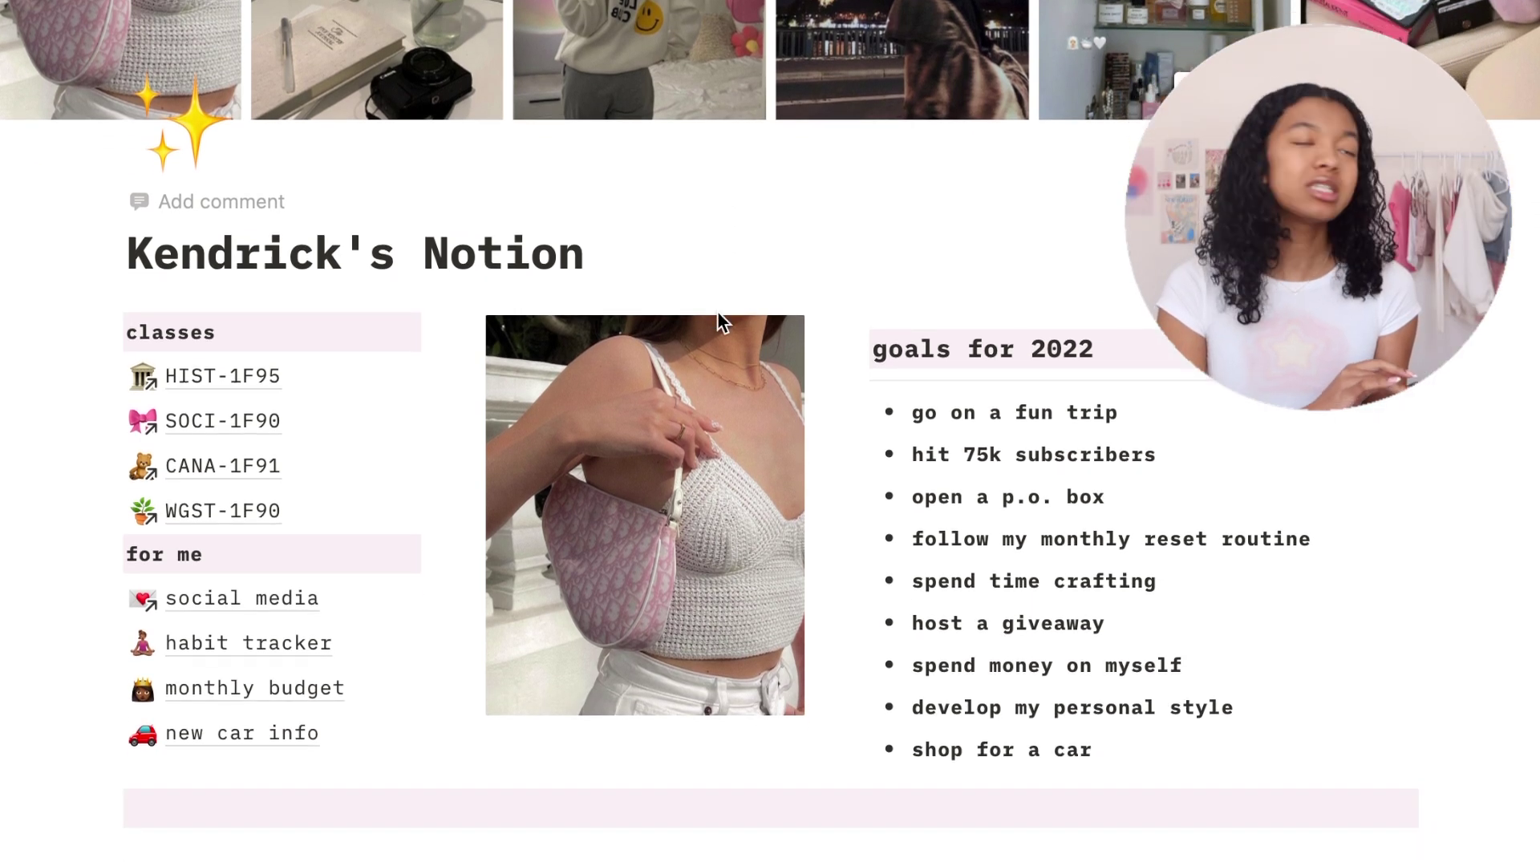
{"action": "scroll", "coordinate": [717, 311], "scroll_direction": "down", "scroll_amount": 1}
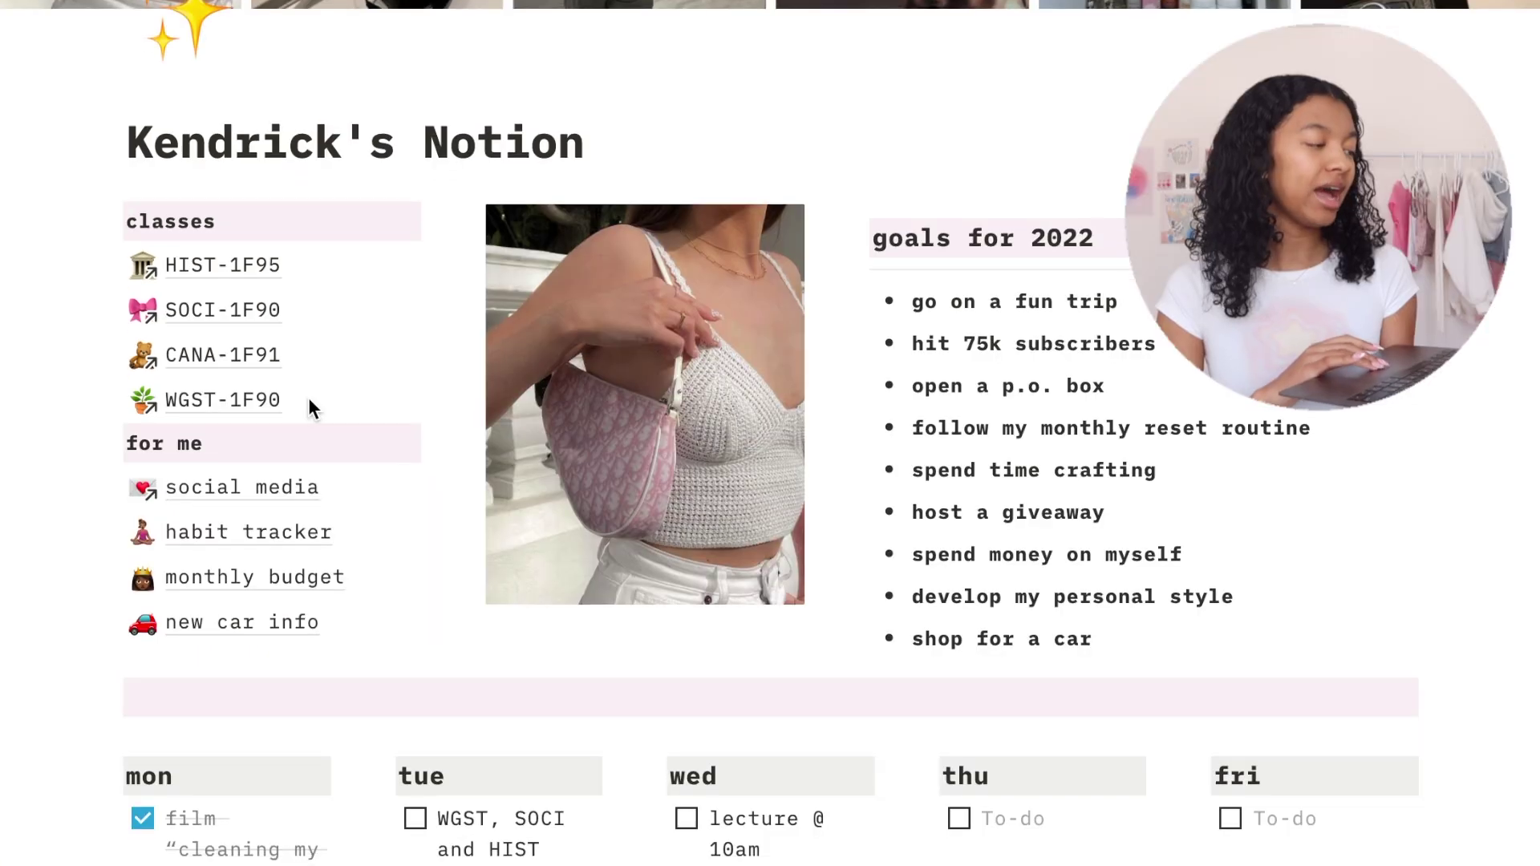
{"action": "scroll", "coordinate": [308, 401], "scroll_direction": "down", "scroll_amount": 2}
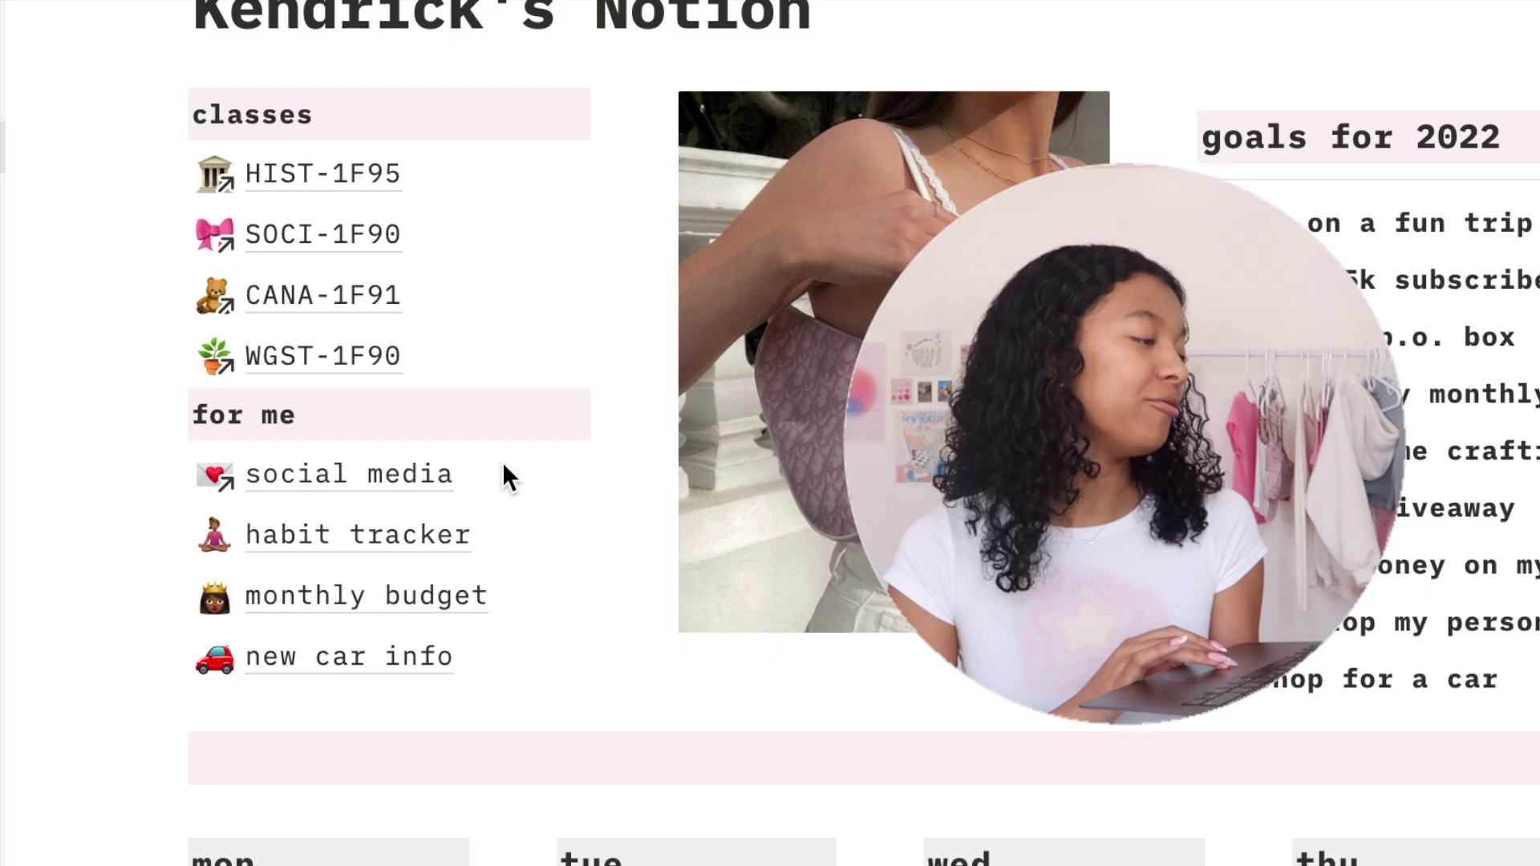
{"action": "scroll", "coordinate": [502, 465], "scroll_direction": "down", "scroll_amount": 2}
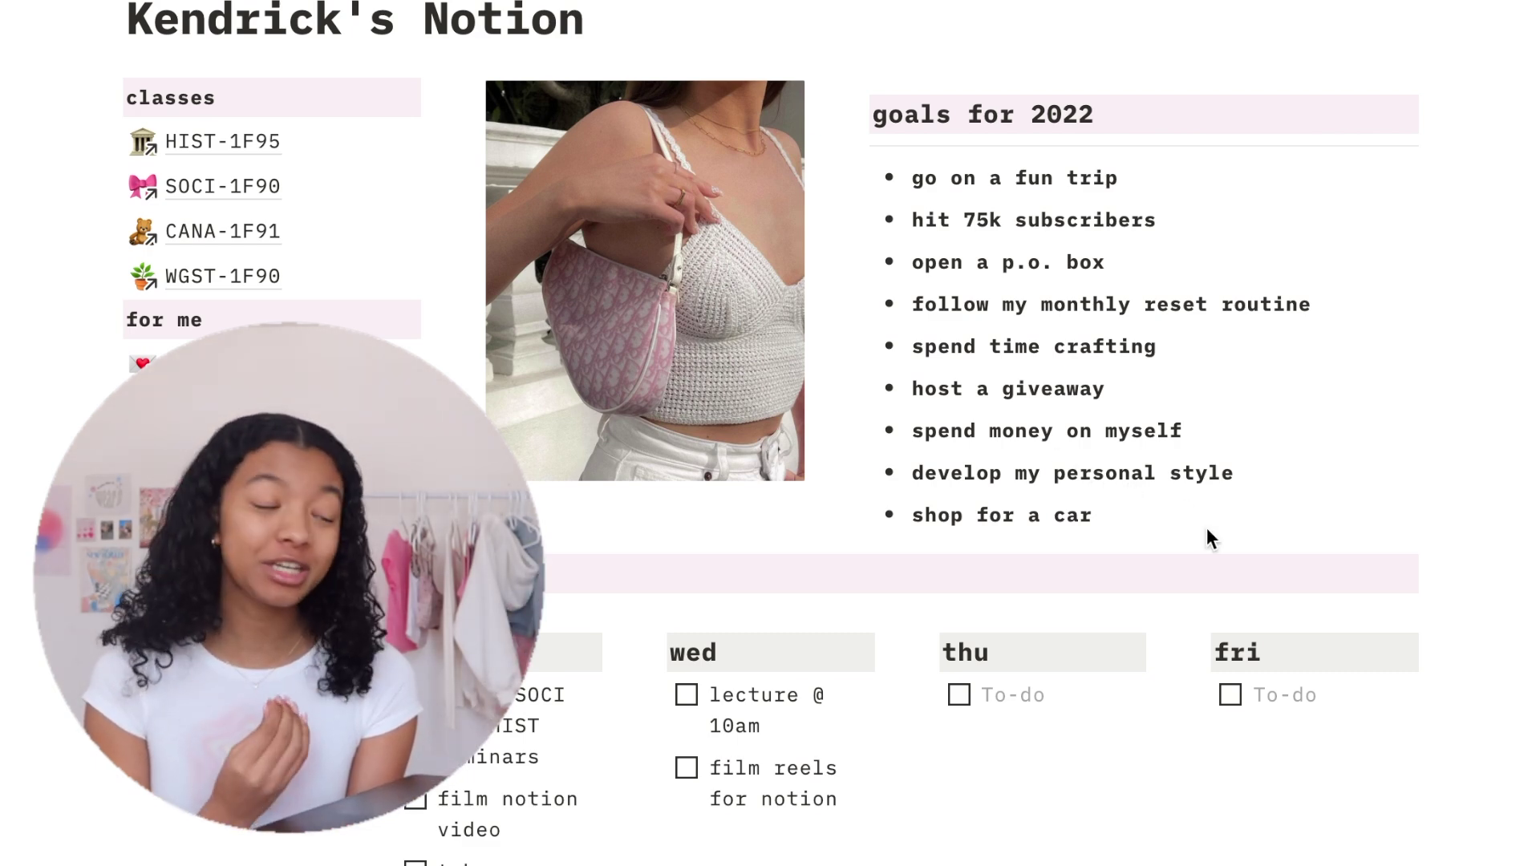
{"action": "scroll", "coordinate": [898, 610], "scroll_direction": "down", "scroll_amount": 4}
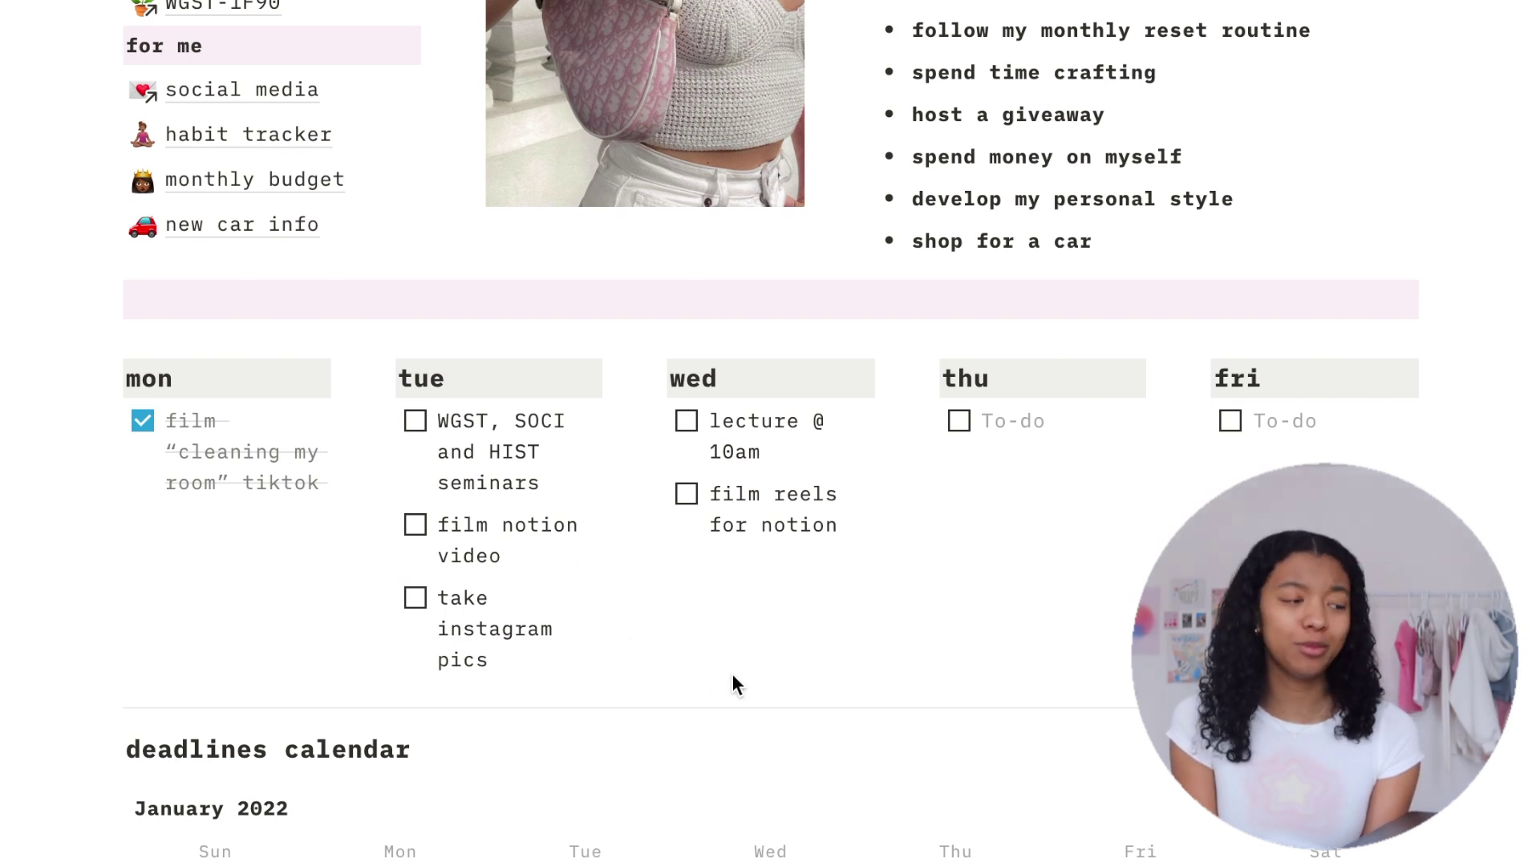
{"action": "left_click", "coordinate": [416, 422]}
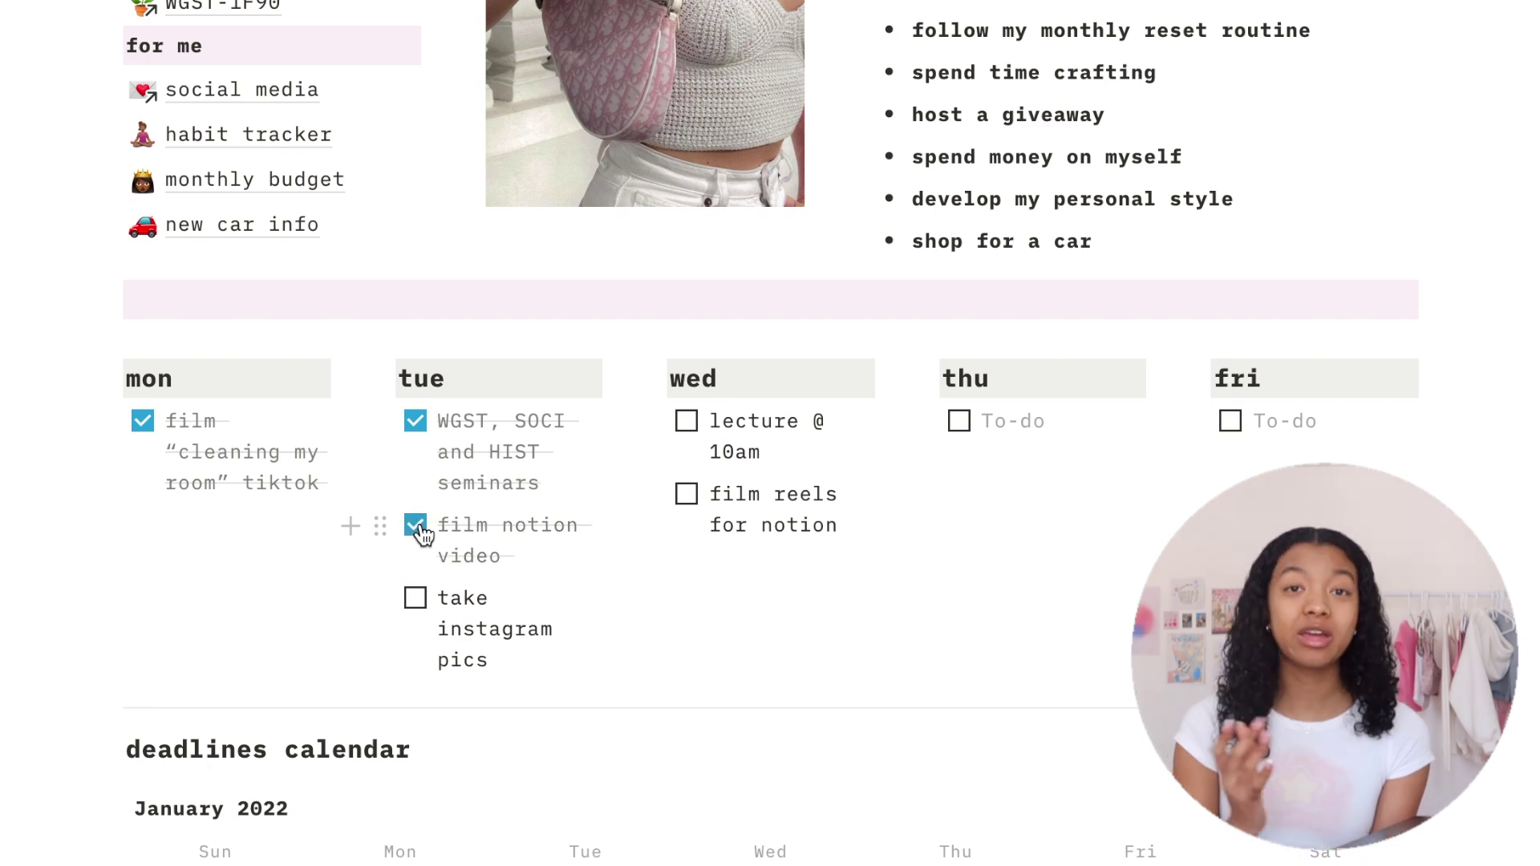
{"action": "left_click", "coordinate": [416, 599]}
{"action": "scroll", "coordinate": [680, 673], "scroll_direction": "down", "scroll_amount": 8}
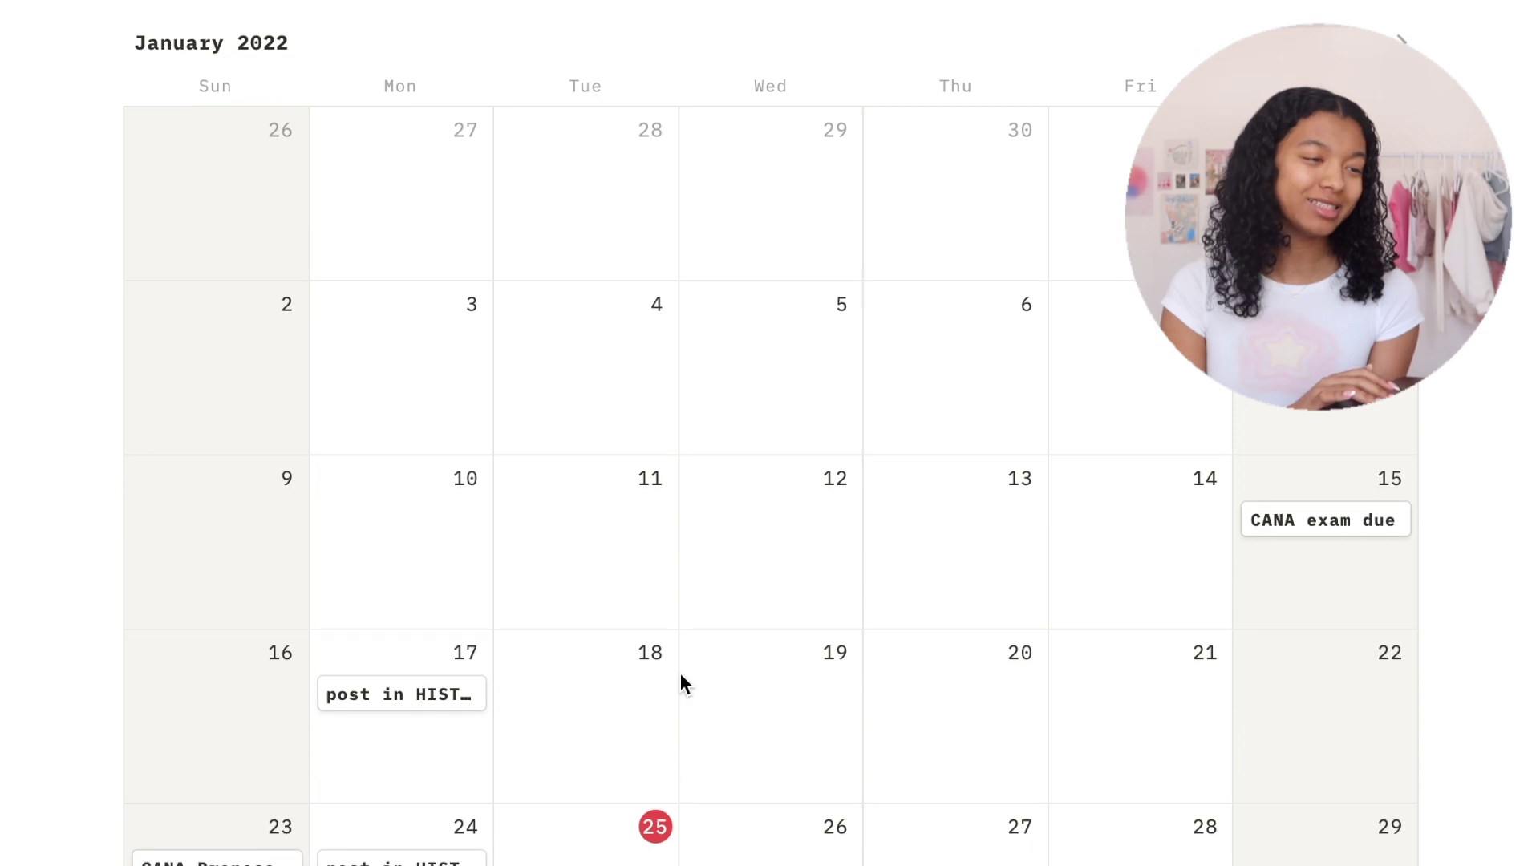
{"action": "scroll", "coordinate": [680, 674], "scroll_direction": "down", "scroll_amount": 2}
{"action": "scroll", "coordinate": [681, 675], "scroll_direction": "down", "scroll_amount": 3}
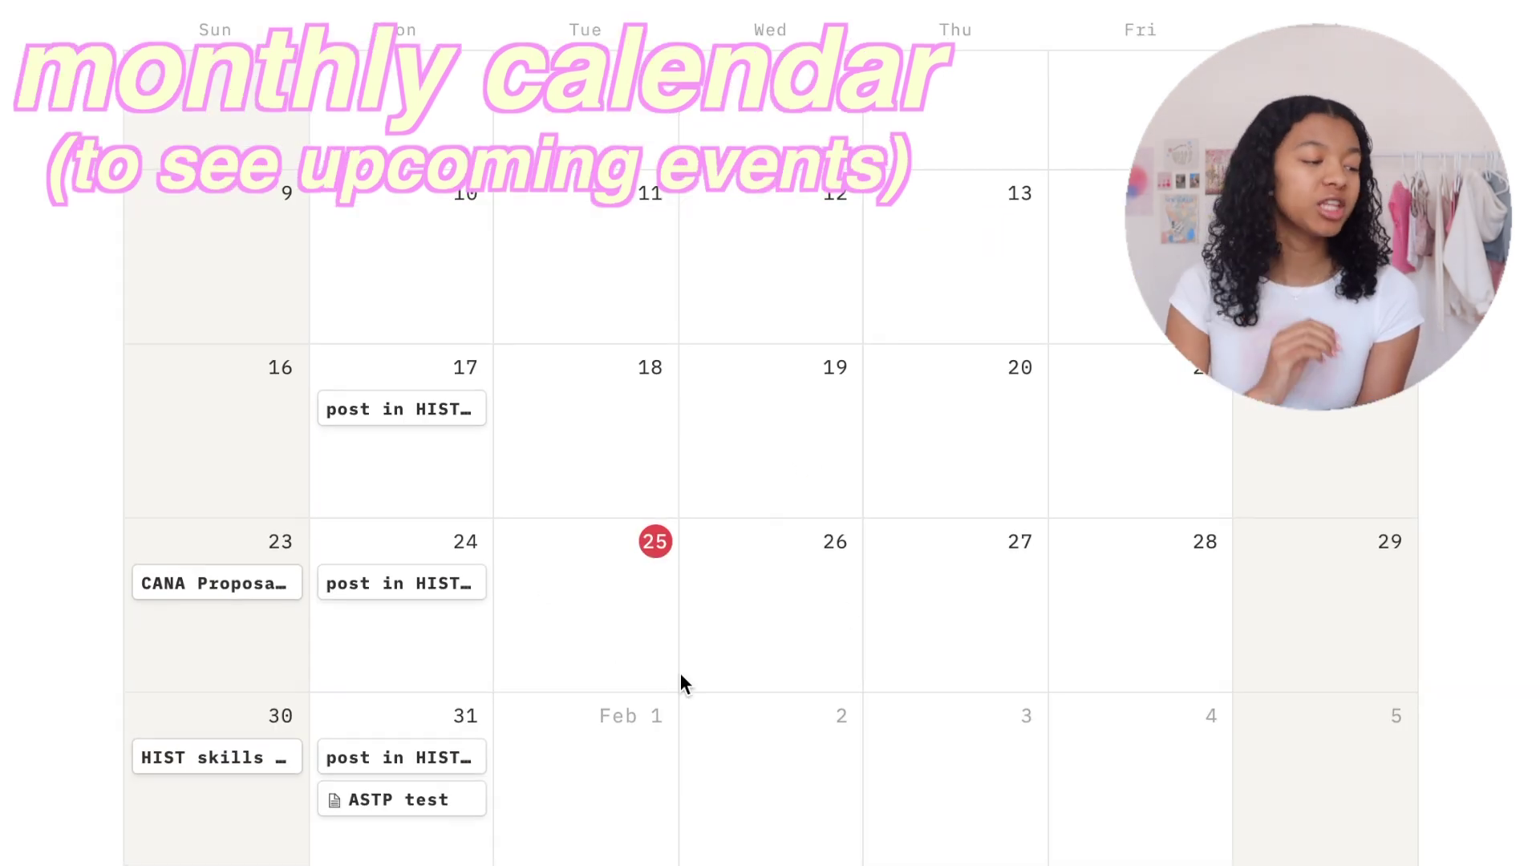
{"action": "scroll", "coordinate": [681, 674], "scroll_direction": "up", "scroll_amount": 2}
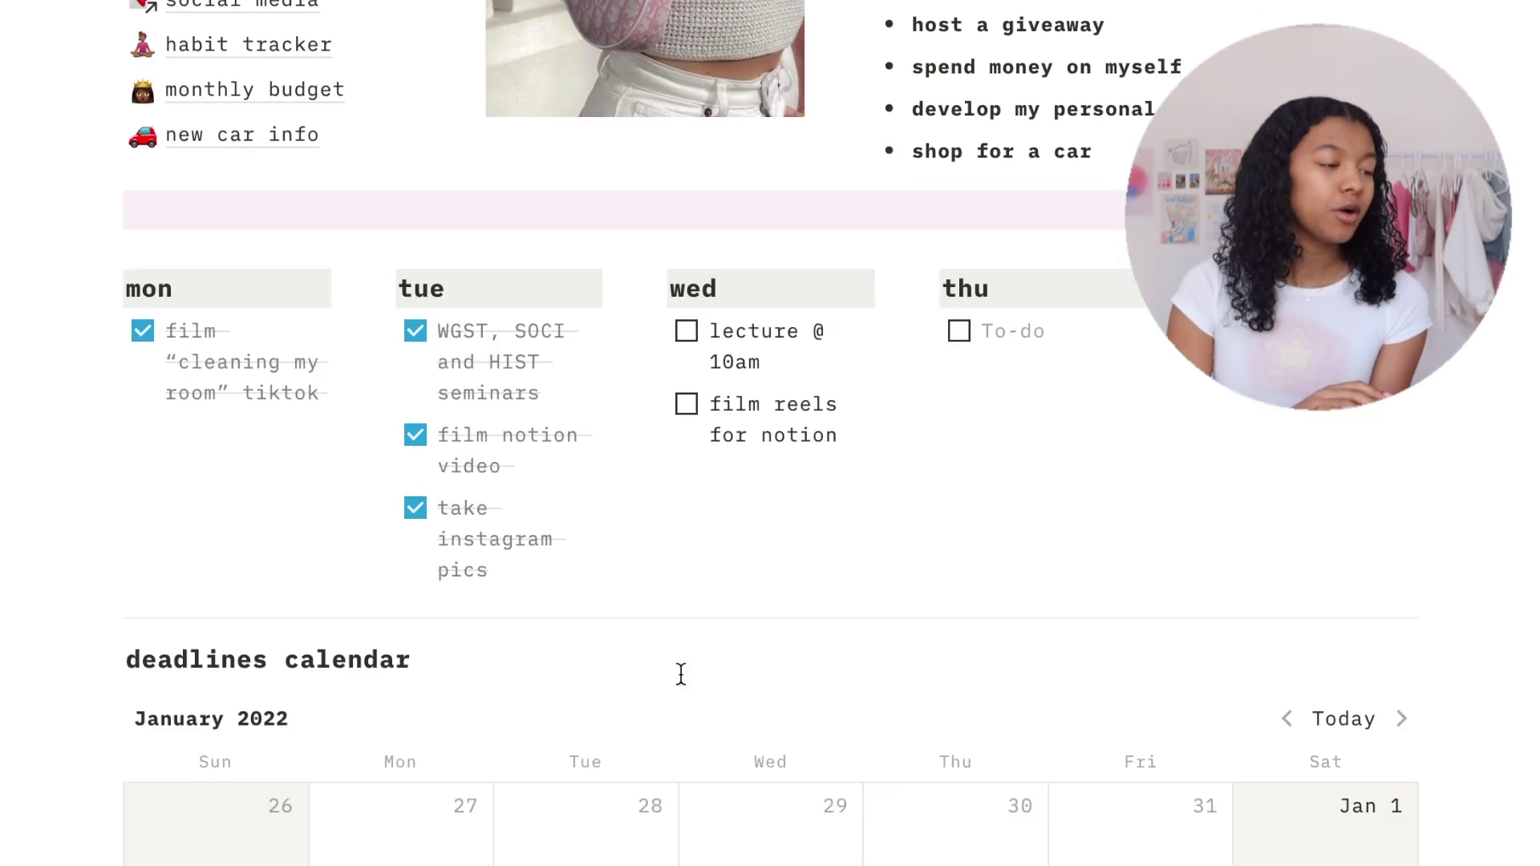
{"action": "scroll", "coordinate": [680, 674], "scroll_direction": "down", "scroll_amount": 3}
{"action": "scroll", "coordinate": [680, 674], "scroll_direction": "down", "scroll_amount": 5}
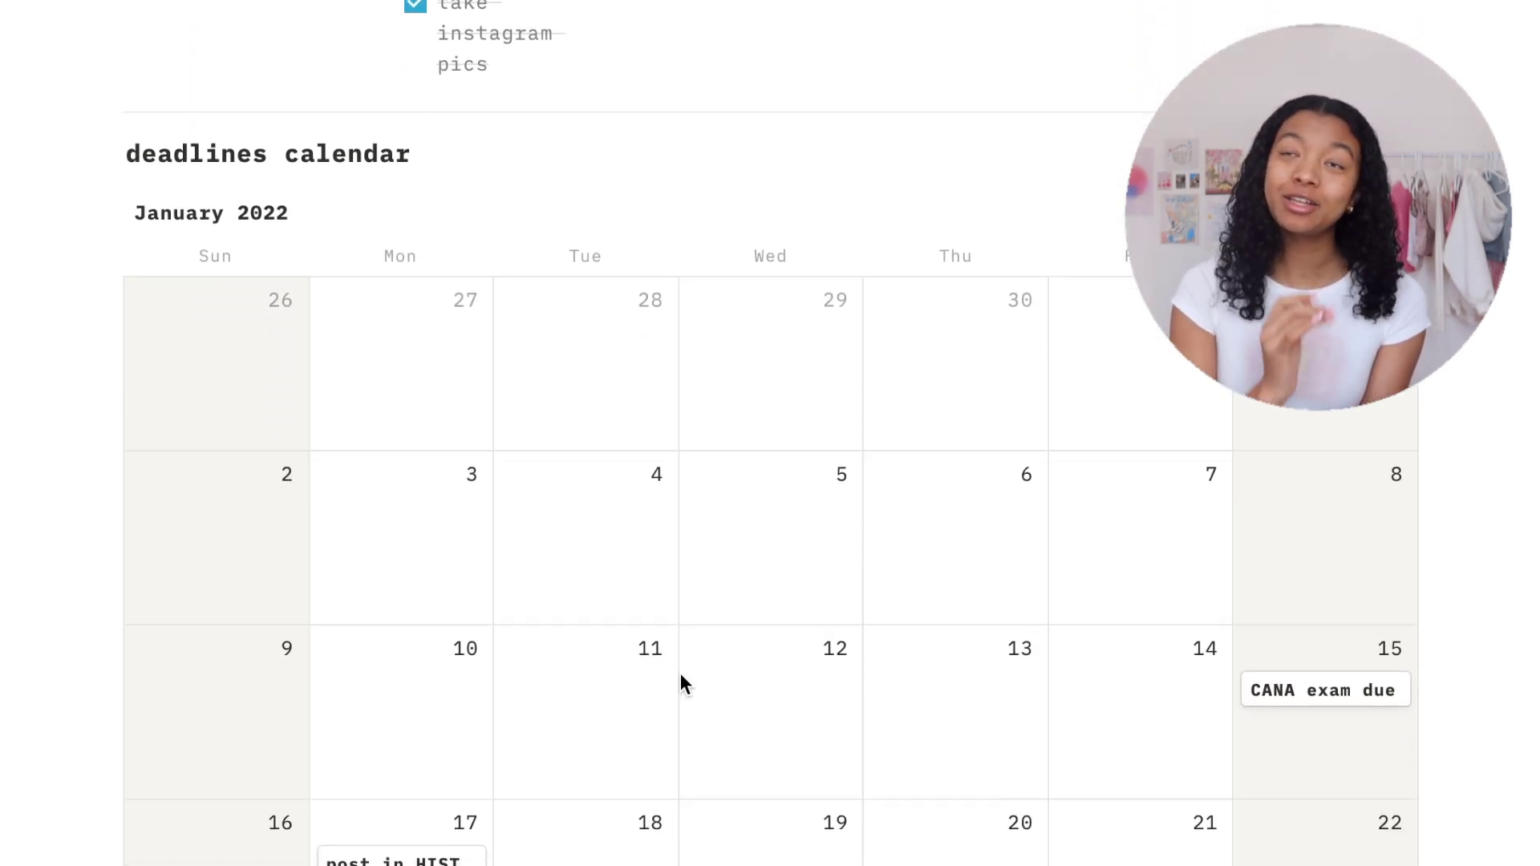
{"action": "scroll", "coordinate": [680, 678], "scroll_direction": "down", "scroll_amount": 2}
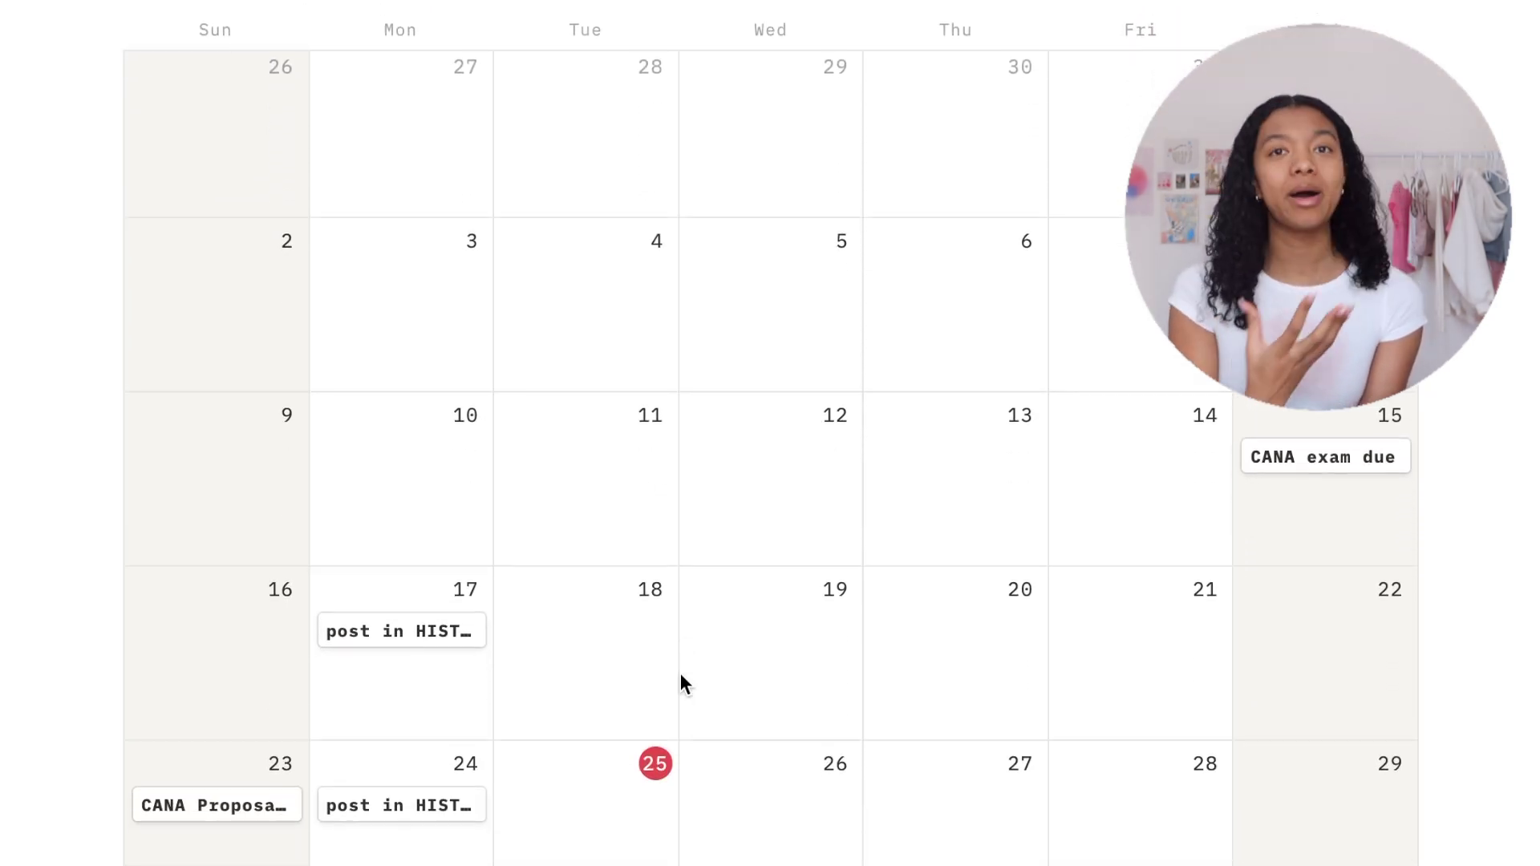
{"action": "scroll", "coordinate": [681, 678], "scroll_direction": "down", "scroll_amount": 2}
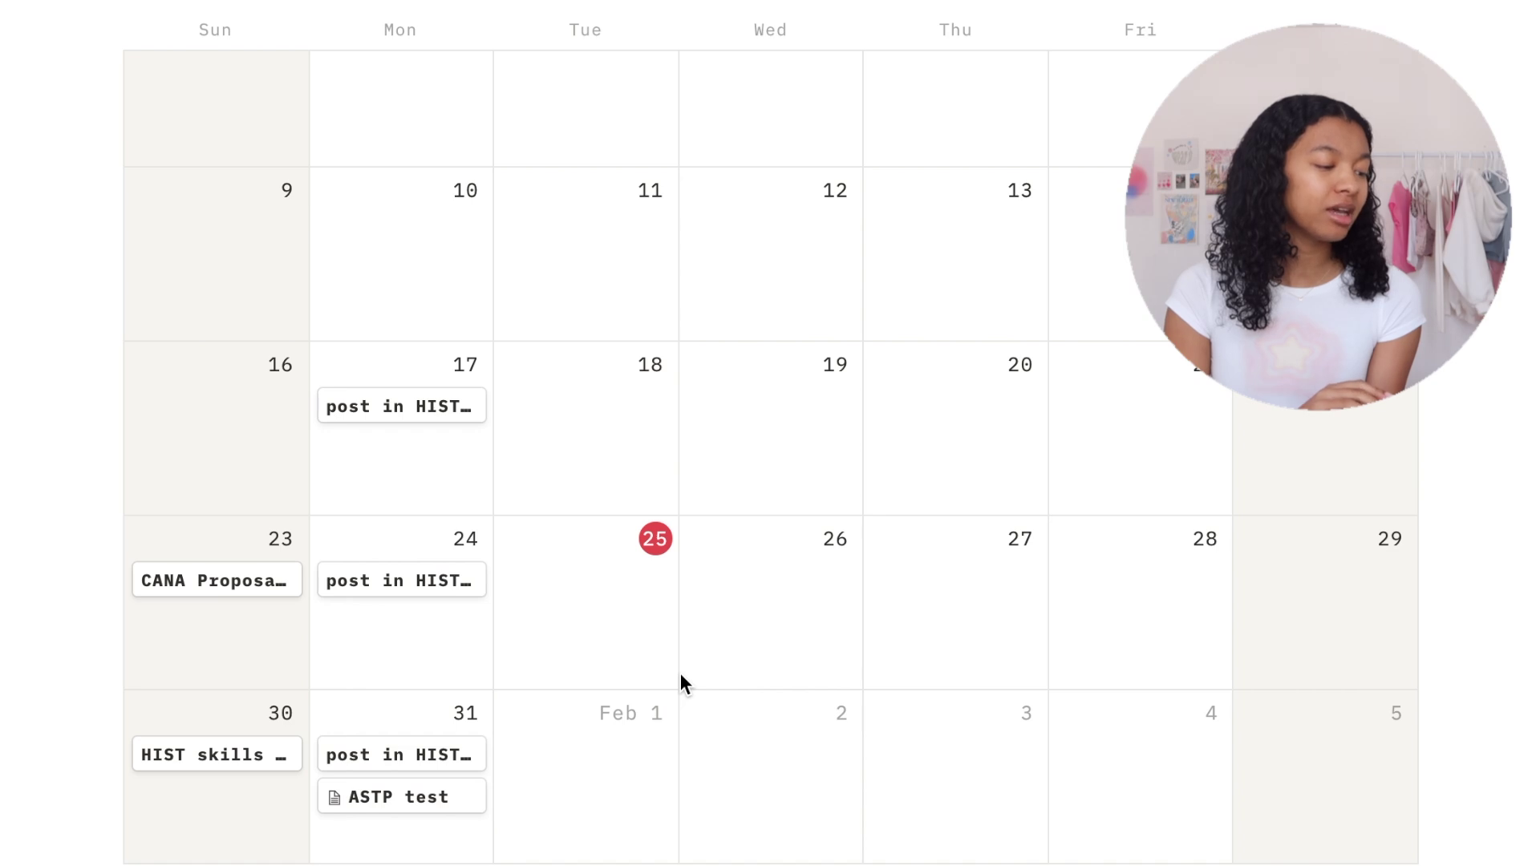
{"action": "scroll", "coordinate": [682, 683], "scroll_direction": "up", "scroll_amount": 2}
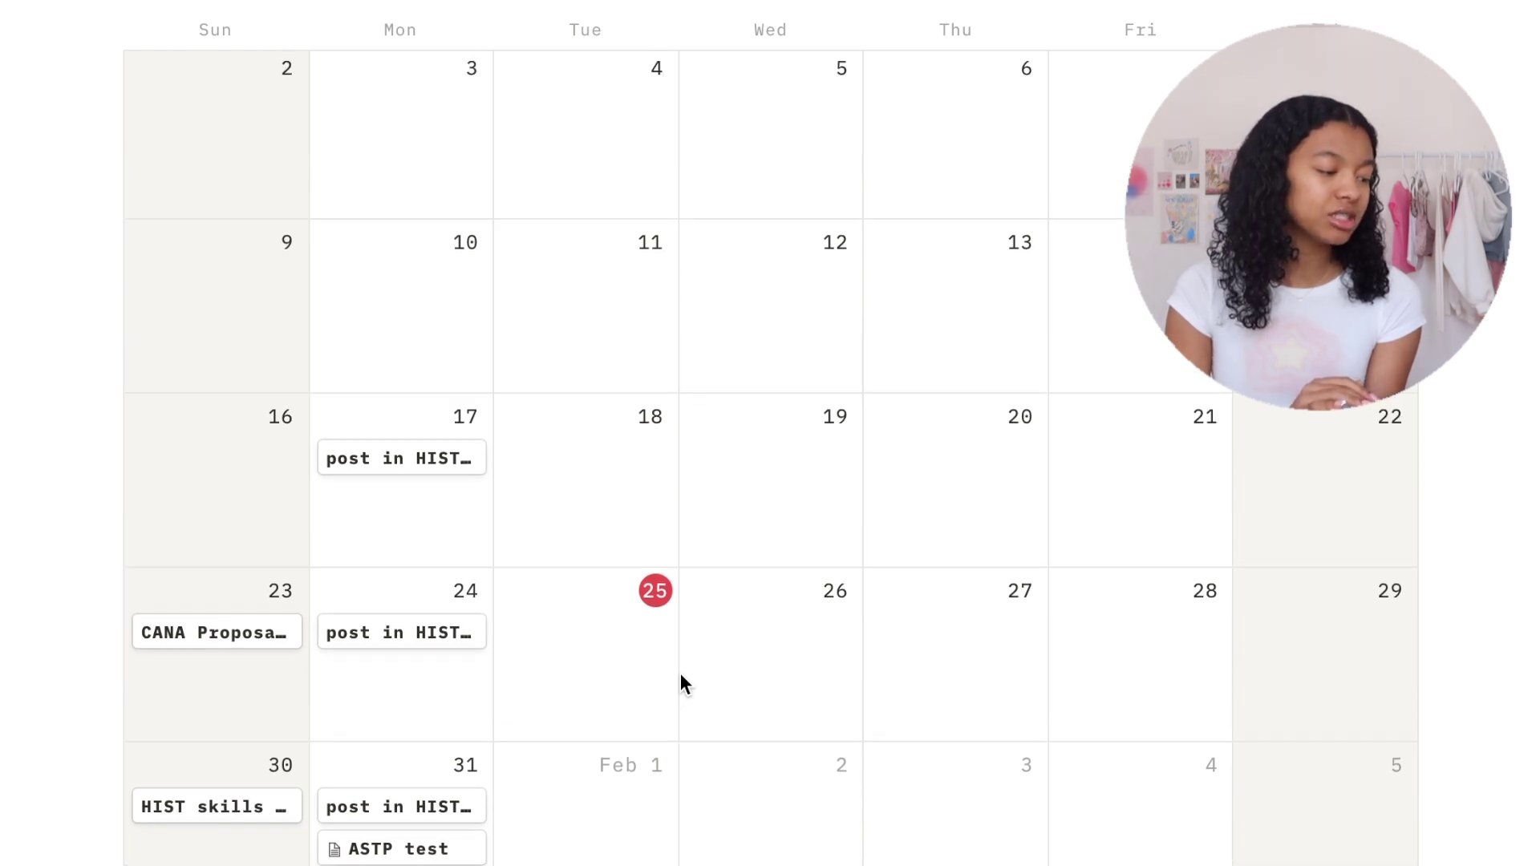
{"action": "scroll", "coordinate": [681, 682], "scroll_direction": "up", "scroll_amount": 1}
{"action": "scroll", "coordinate": [682, 683], "scroll_direction": "down", "scroll_amount": 3}
{"action": "scroll", "coordinate": [681, 683], "scroll_direction": "up", "scroll_amount": 2}
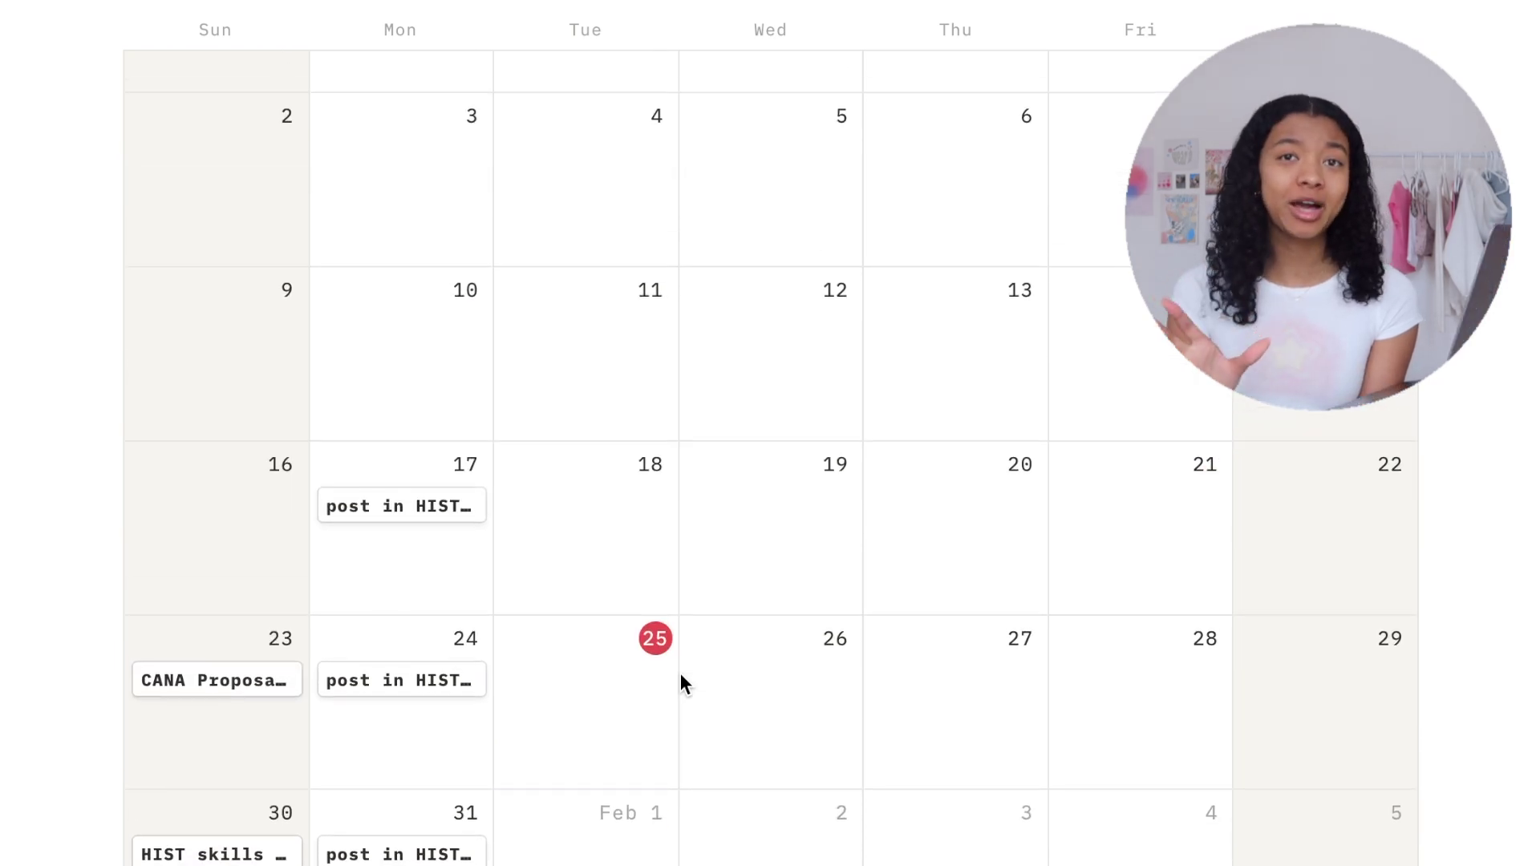
{"action": "scroll", "coordinate": [682, 683], "scroll_direction": "up", "scroll_amount": 1}
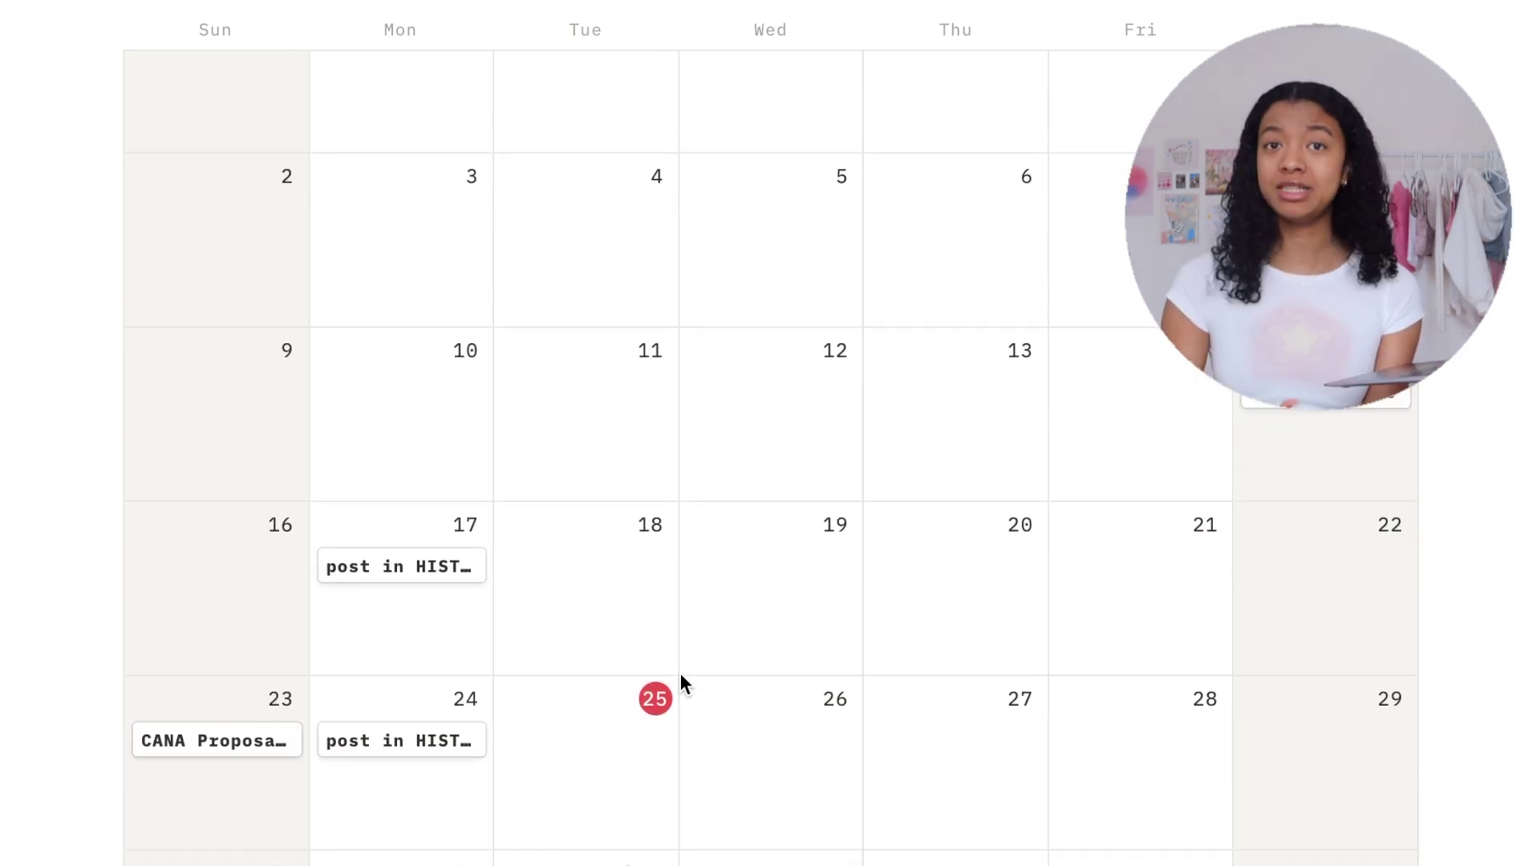
{"action": "scroll", "coordinate": [681, 675], "scroll_direction": "up", "scroll_amount": 2}
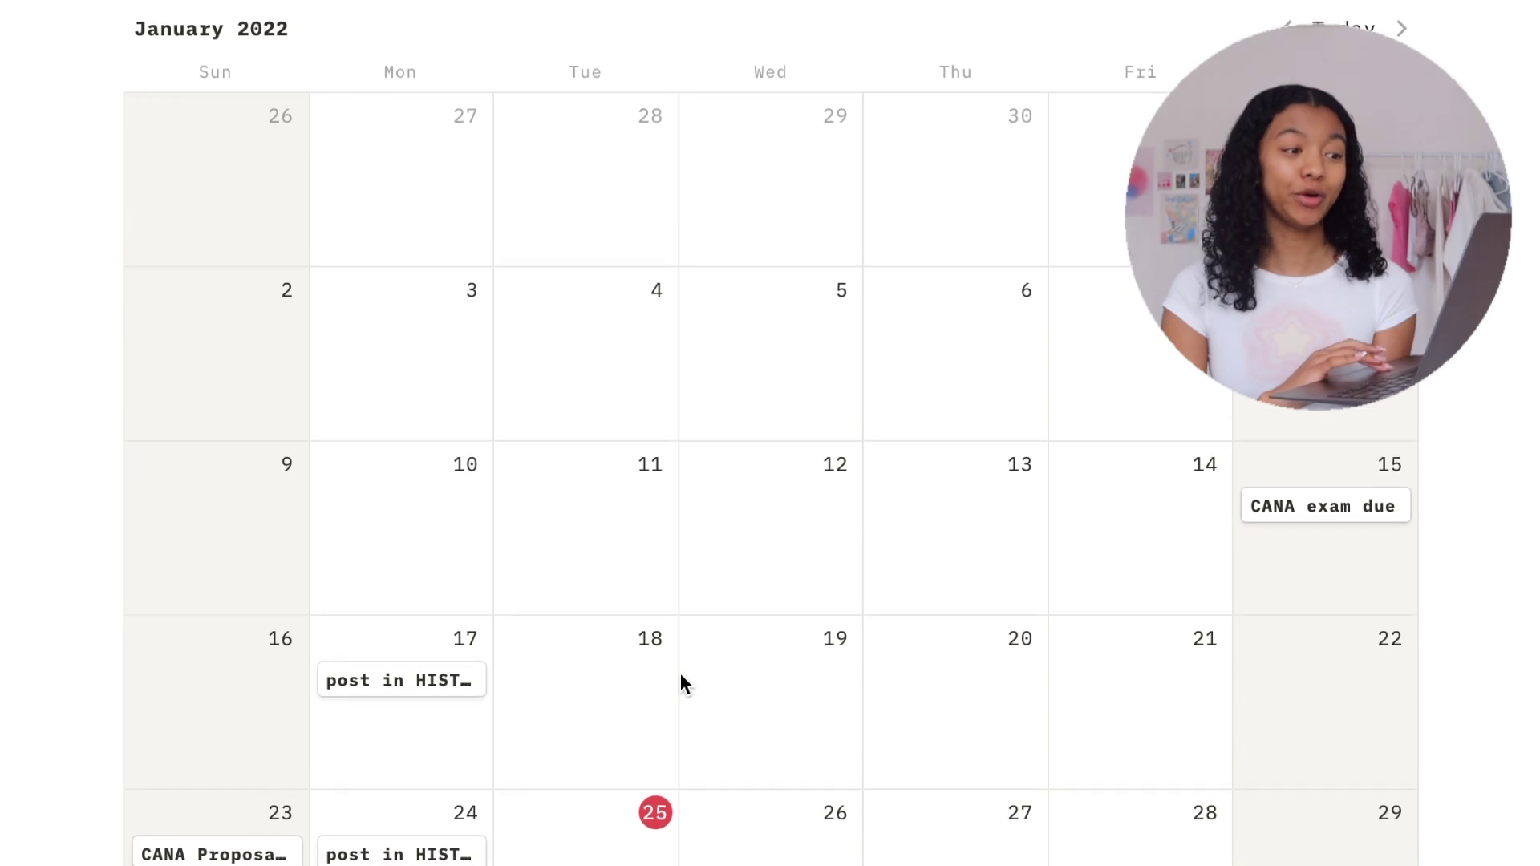
{"action": "scroll", "coordinate": [680, 675], "scroll_direction": "up", "scroll_amount": 6}
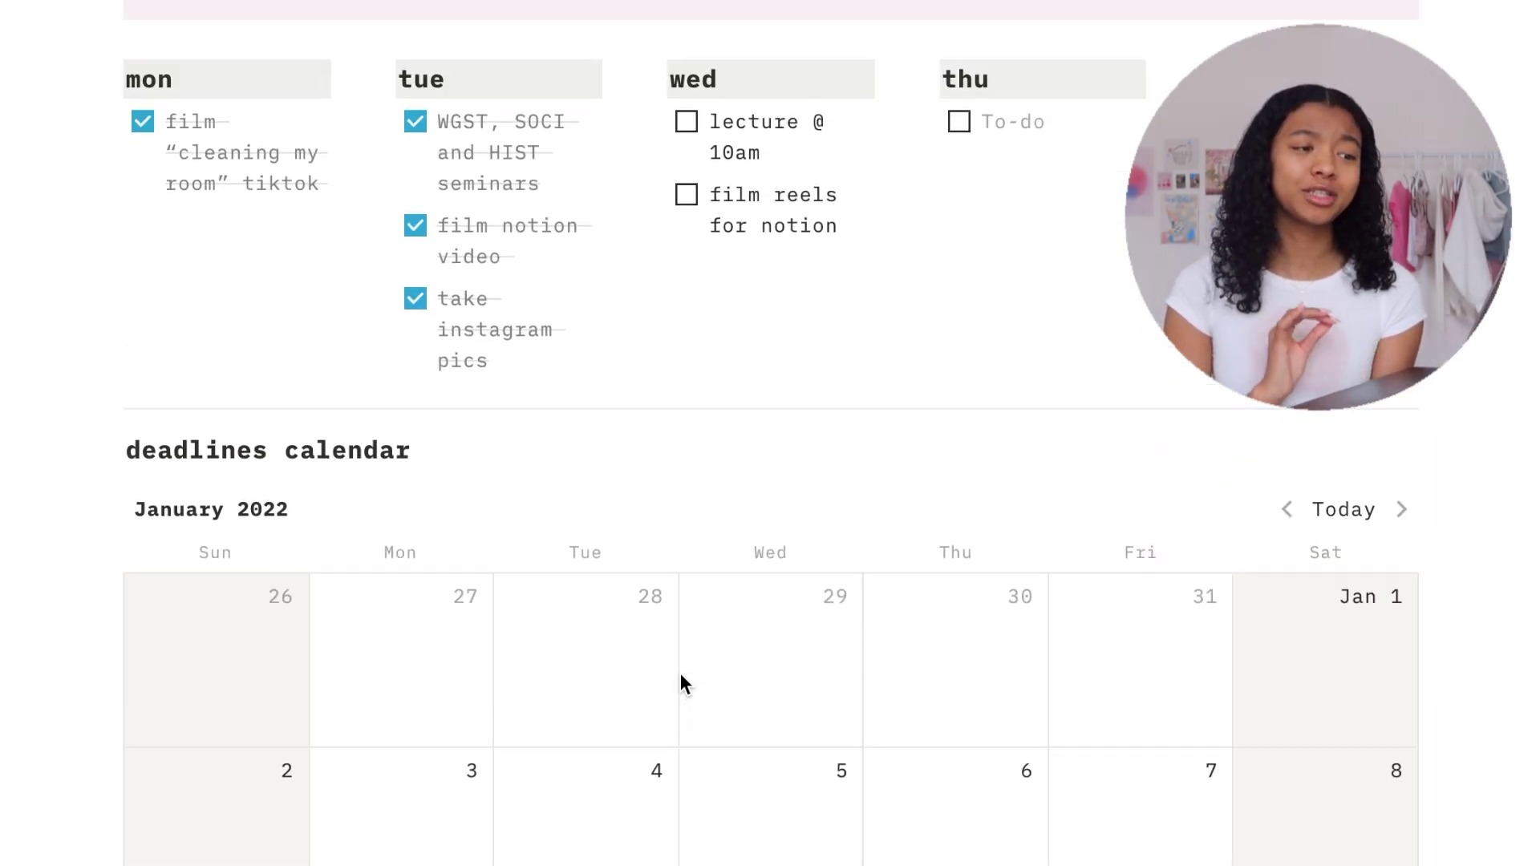
{"action": "scroll", "coordinate": [680, 683], "scroll_direction": "up", "scroll_amount": 2}
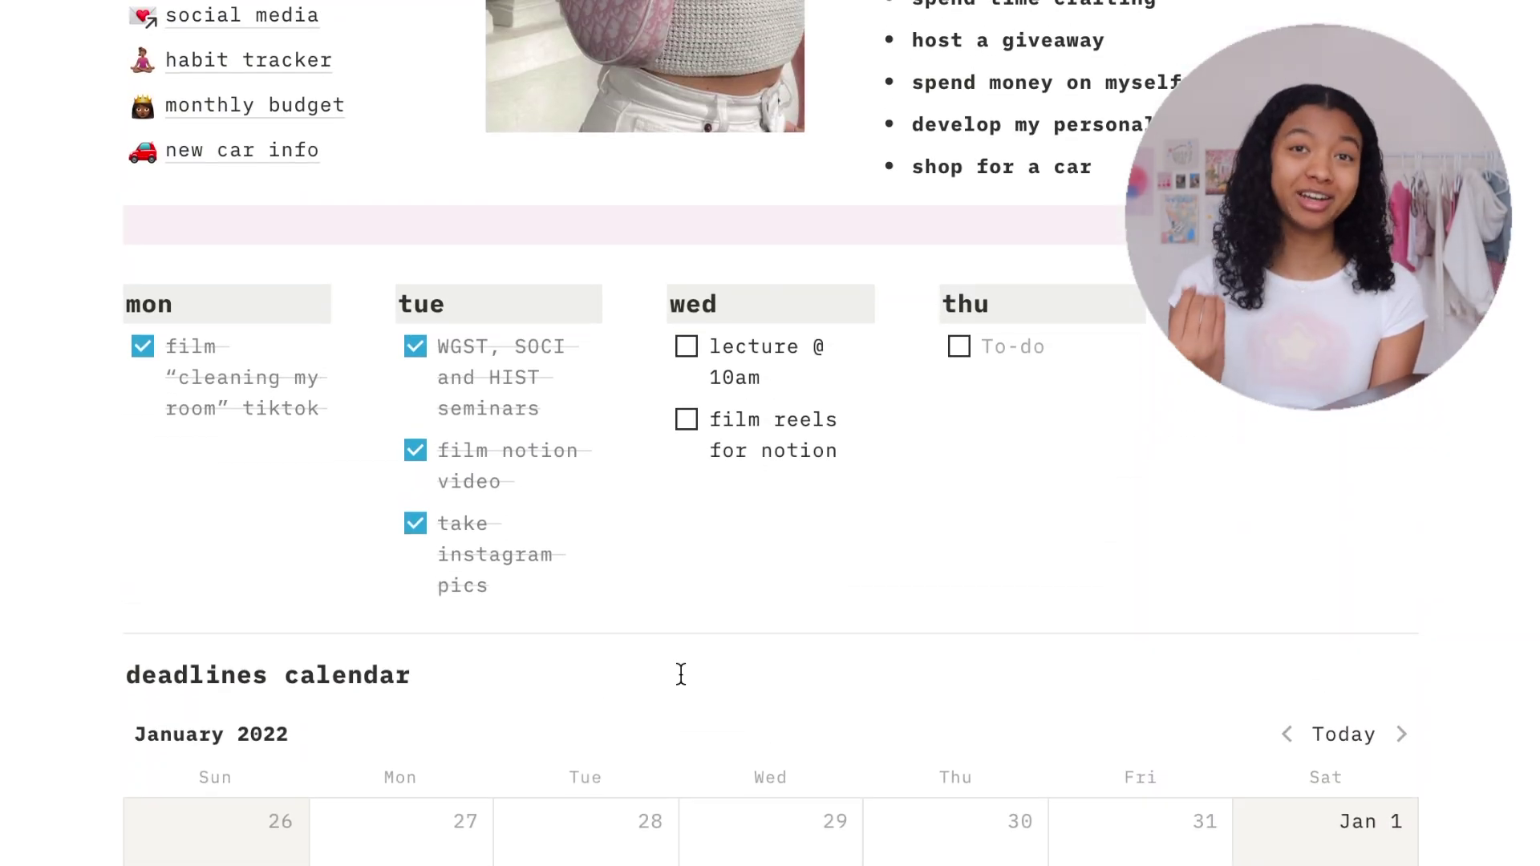
{"action": "scroll", "coordinate": [681, 674], "scroll_direction": "up", "scroll_amount": 9}
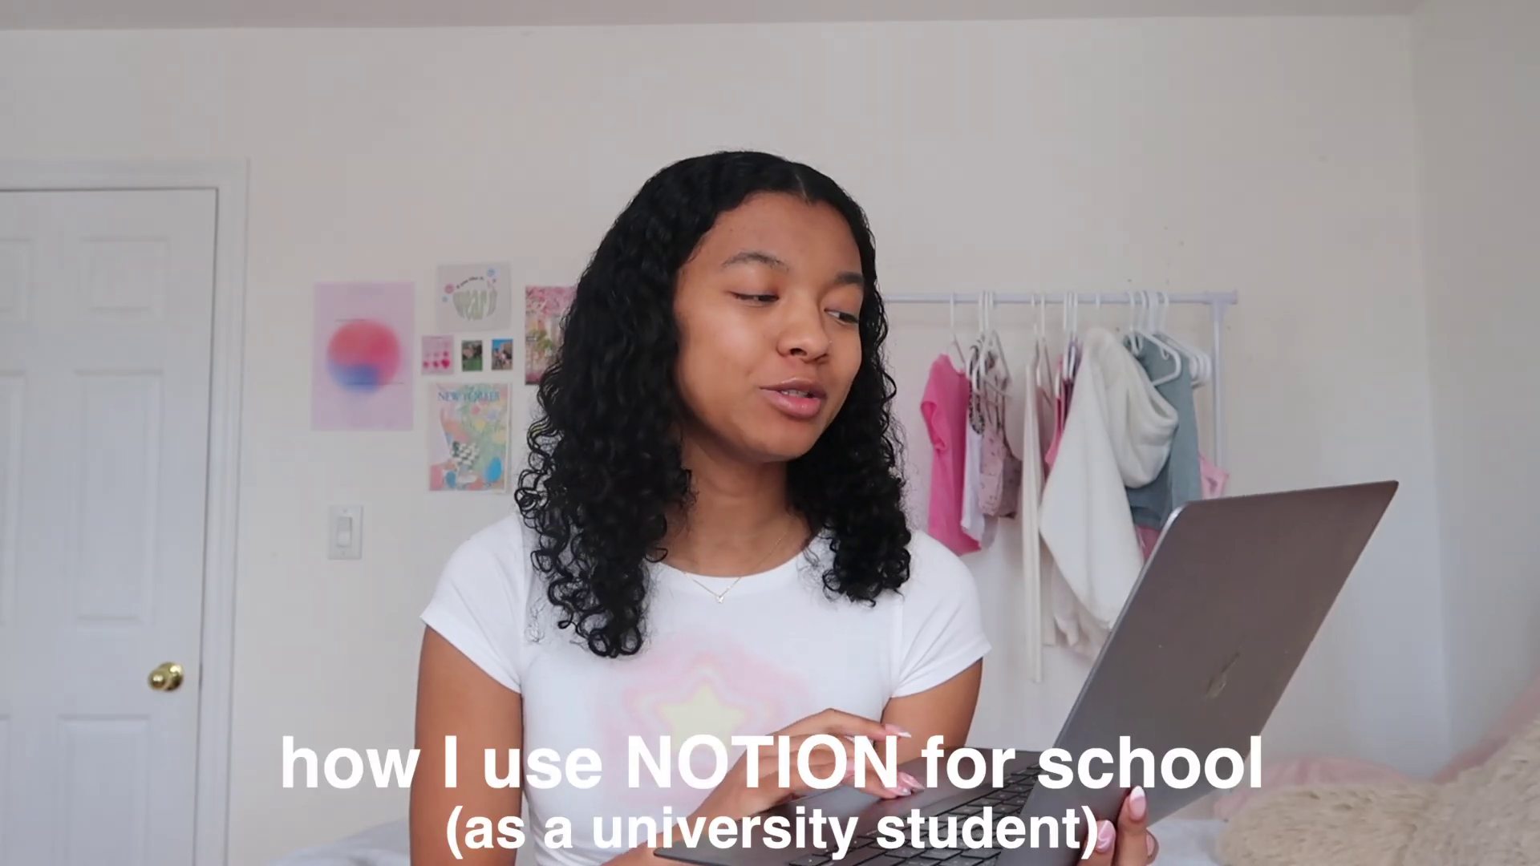
Step: Scroll to the dashboard's classes list and open HIST-1F95
{"action": "scroll", "coordinate": [874, 720], "scroll_direction": "down", "scroll_amount": 2}
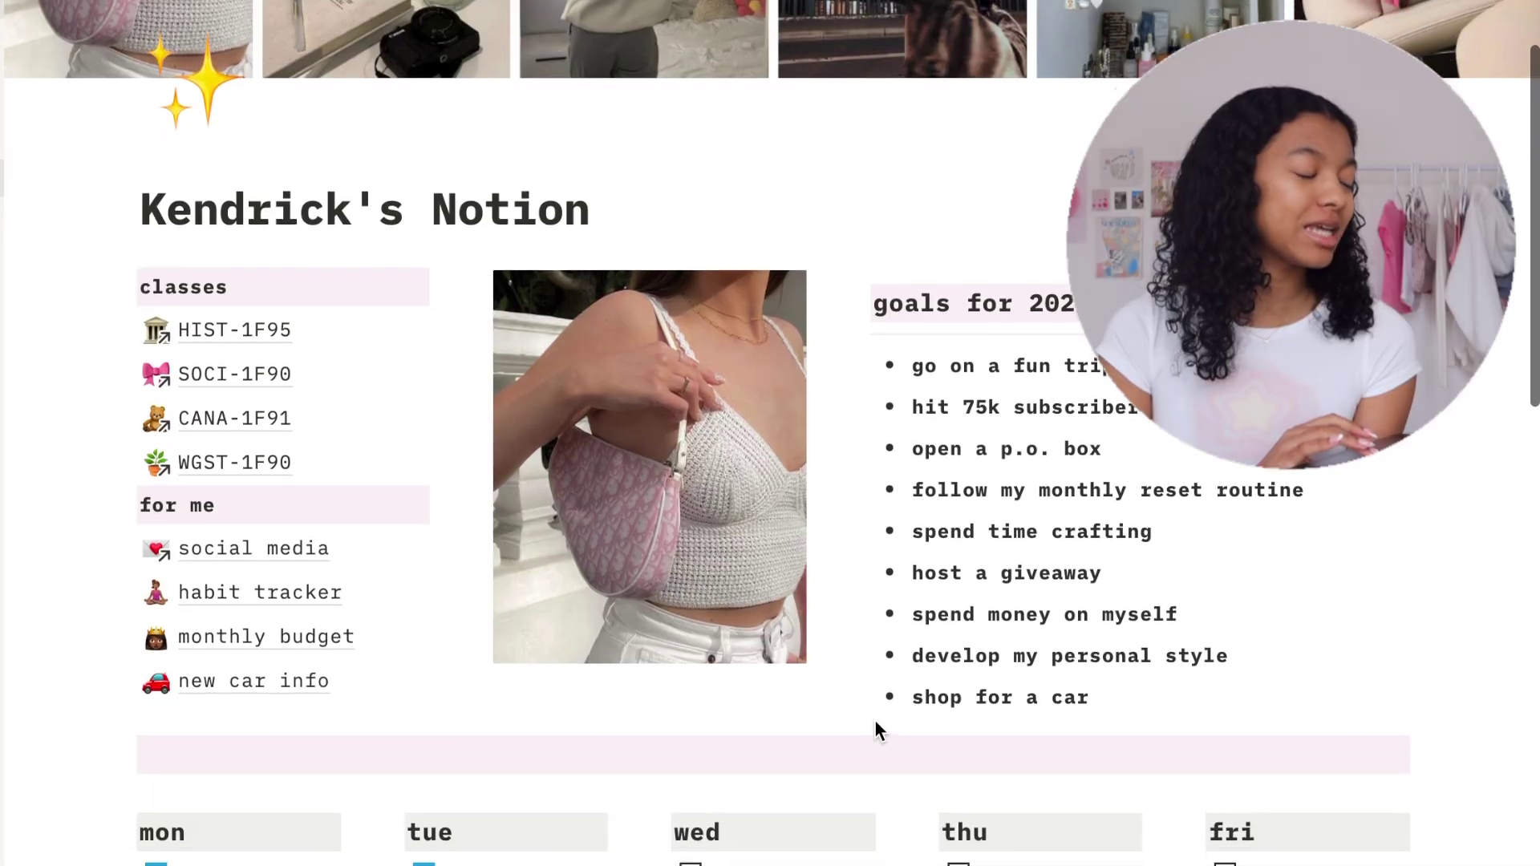
{"action": "scroll", "coordinate": [874, 730], "scroll_direction": "down", "scroll_amount": 1}
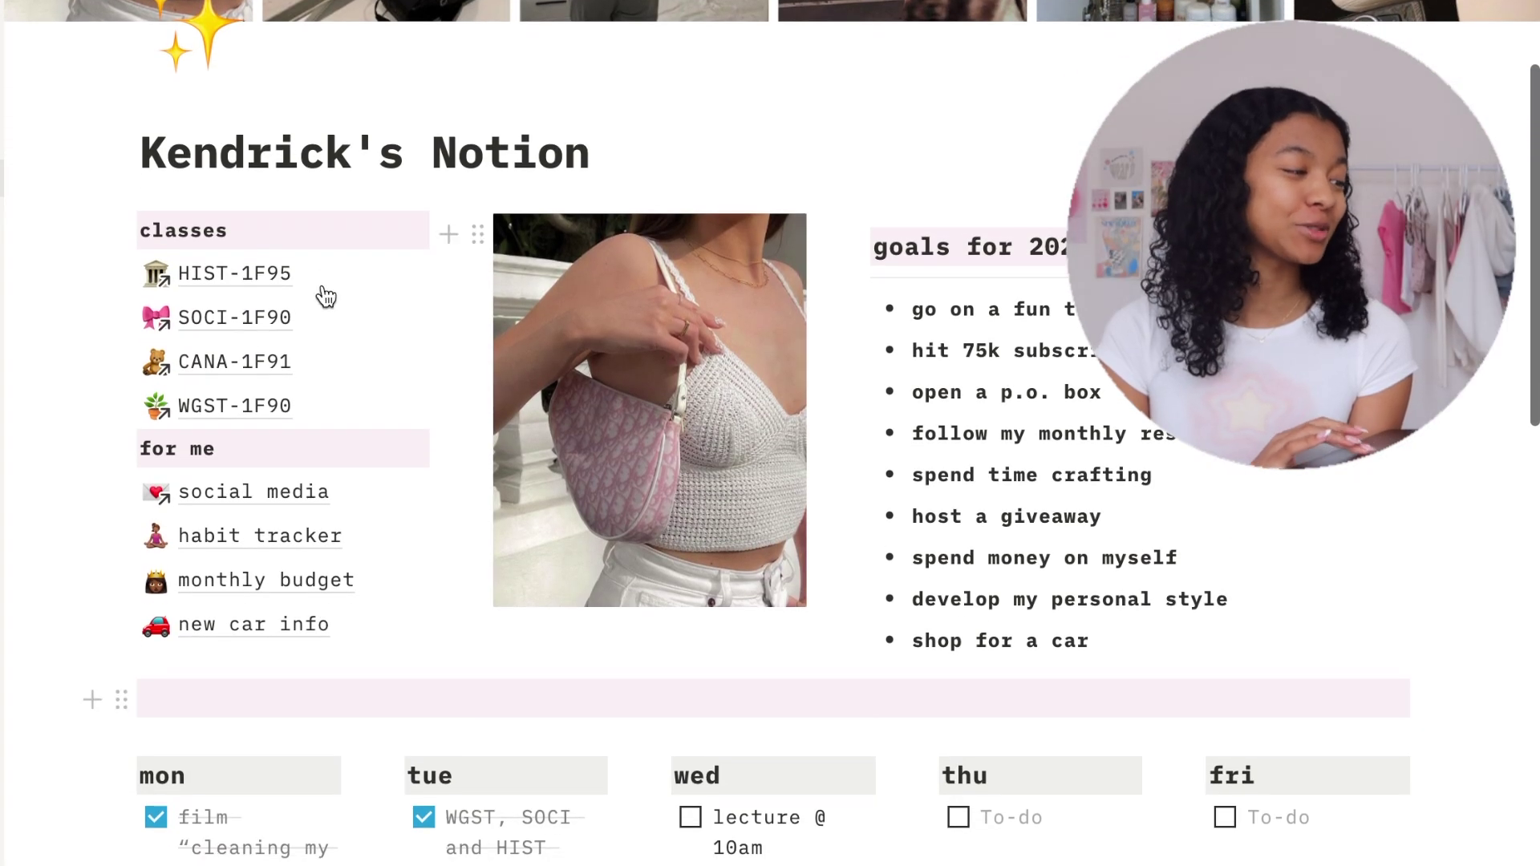
{"action": "left_click", "coordinate": [240, 275]}
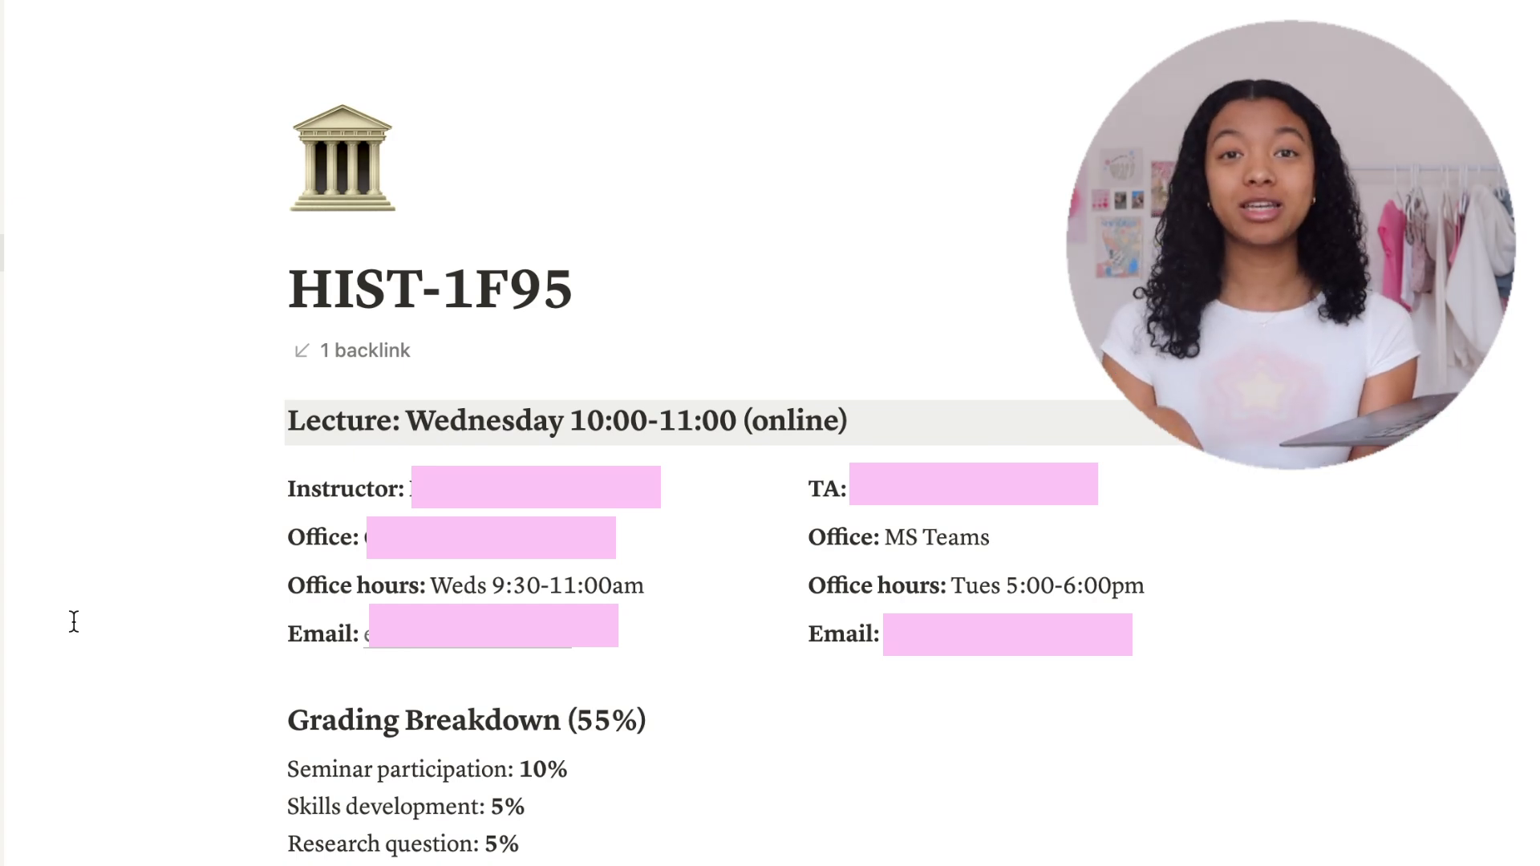
Step: Scroll down the HIST-1F95 page past the grading breakdown to the Schedule table
{"action": "scroll", "coordinate": [74, 621], "scroll_direction": "down", "scroll_amount": 5}
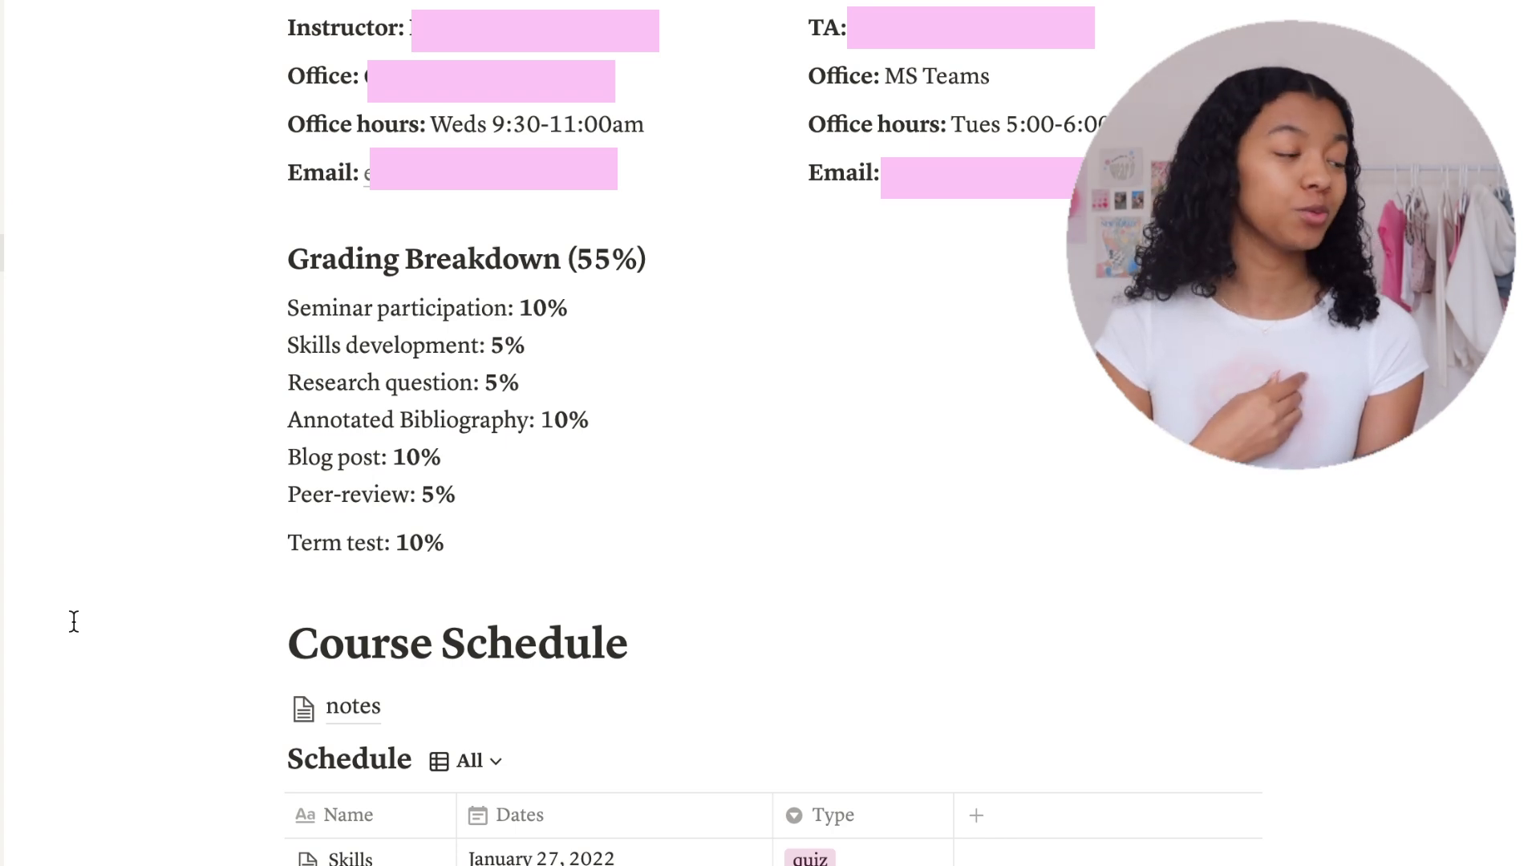
{"action": "scroll", "coordinate": [701, 481], "scroll_direction": "down", "scroll_amount": 6}
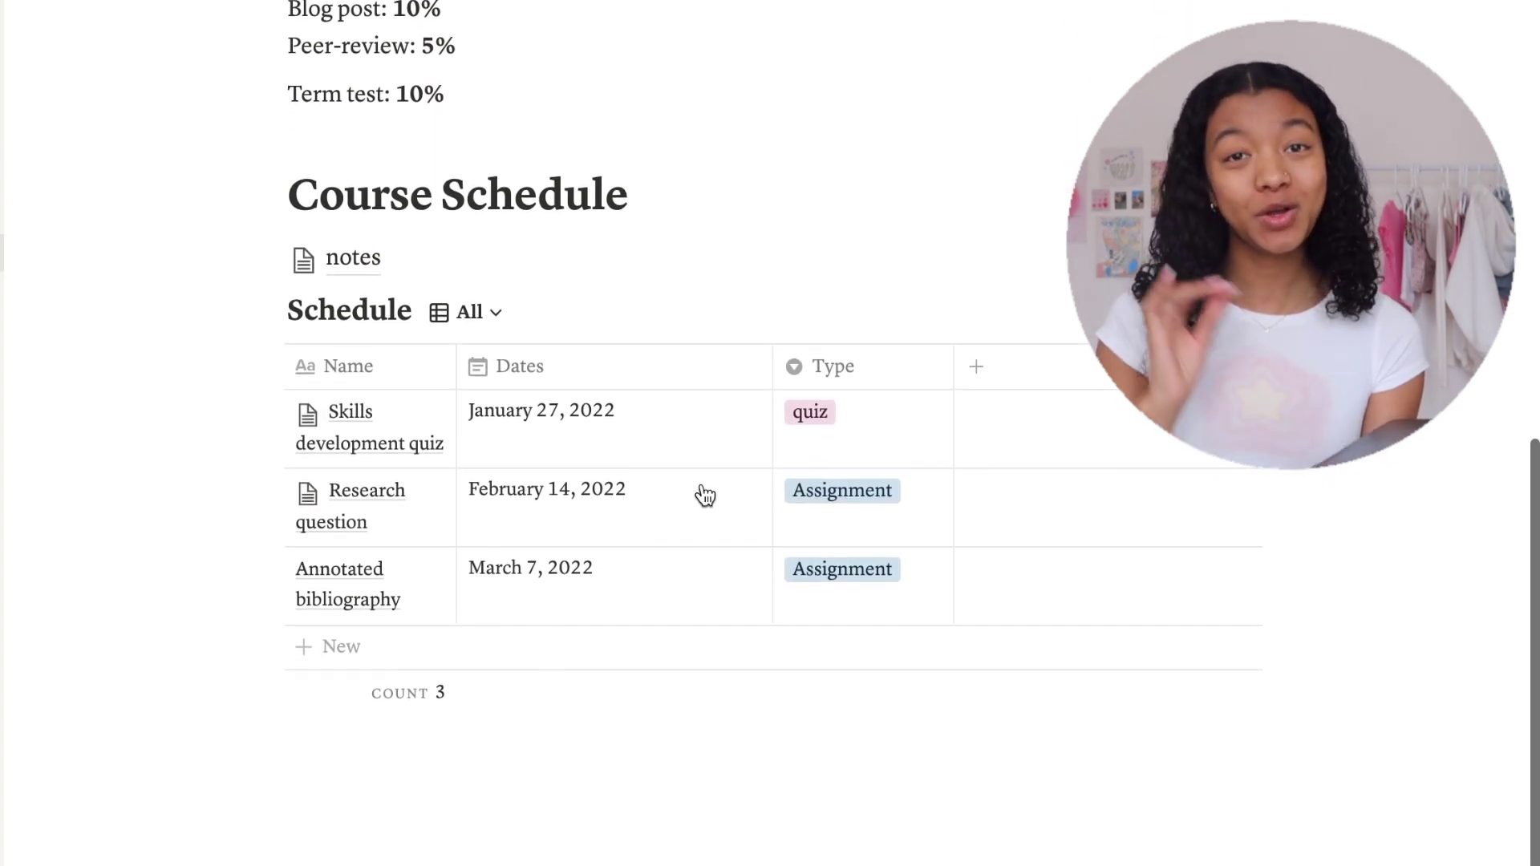
{"action": "scroll", "coordinate": [704, 495], "scroll_direction": "down", "scroll_amount": 1}
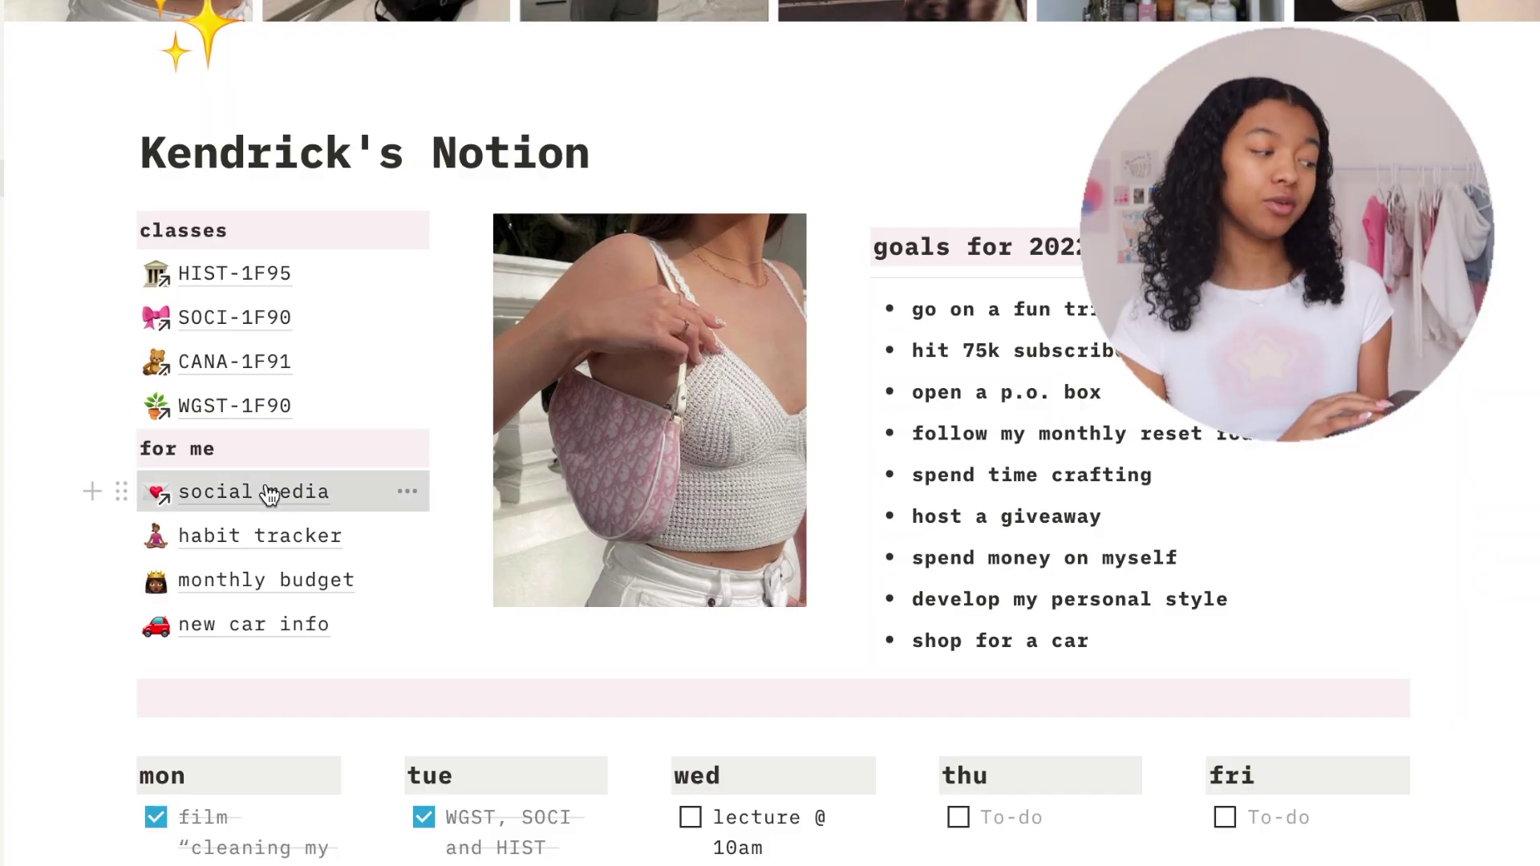
Step: Go to the social media page under 'for me', then into its 'notion sponsorship' page
{"action": "left_click", "coordinate": [268, 492]}
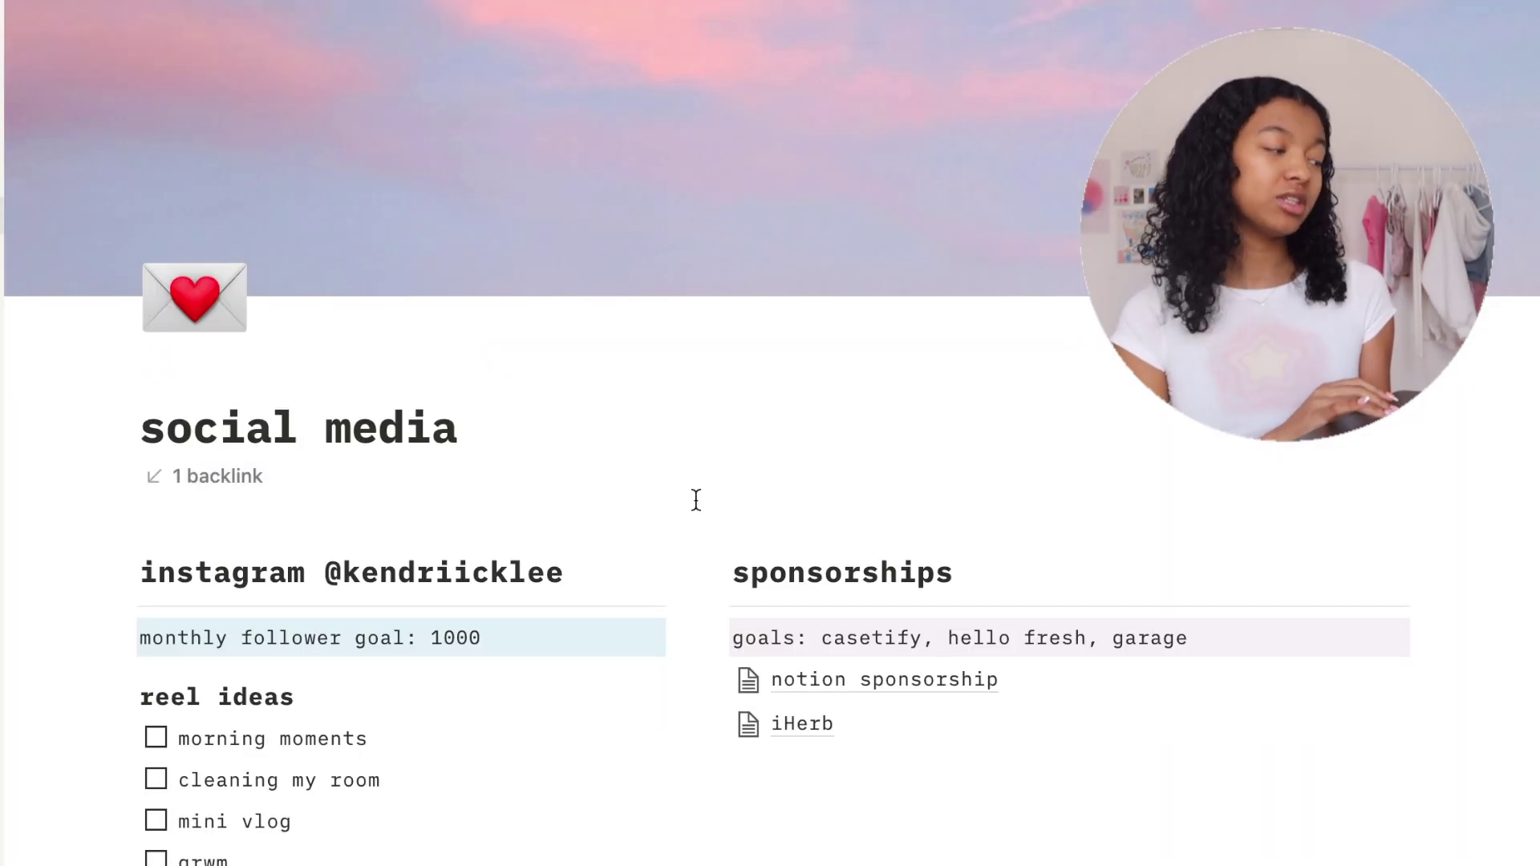
{"action": "scroll", "coordinate": [695, 500], "scroll_direction": "down", "scroll_amount": 3}
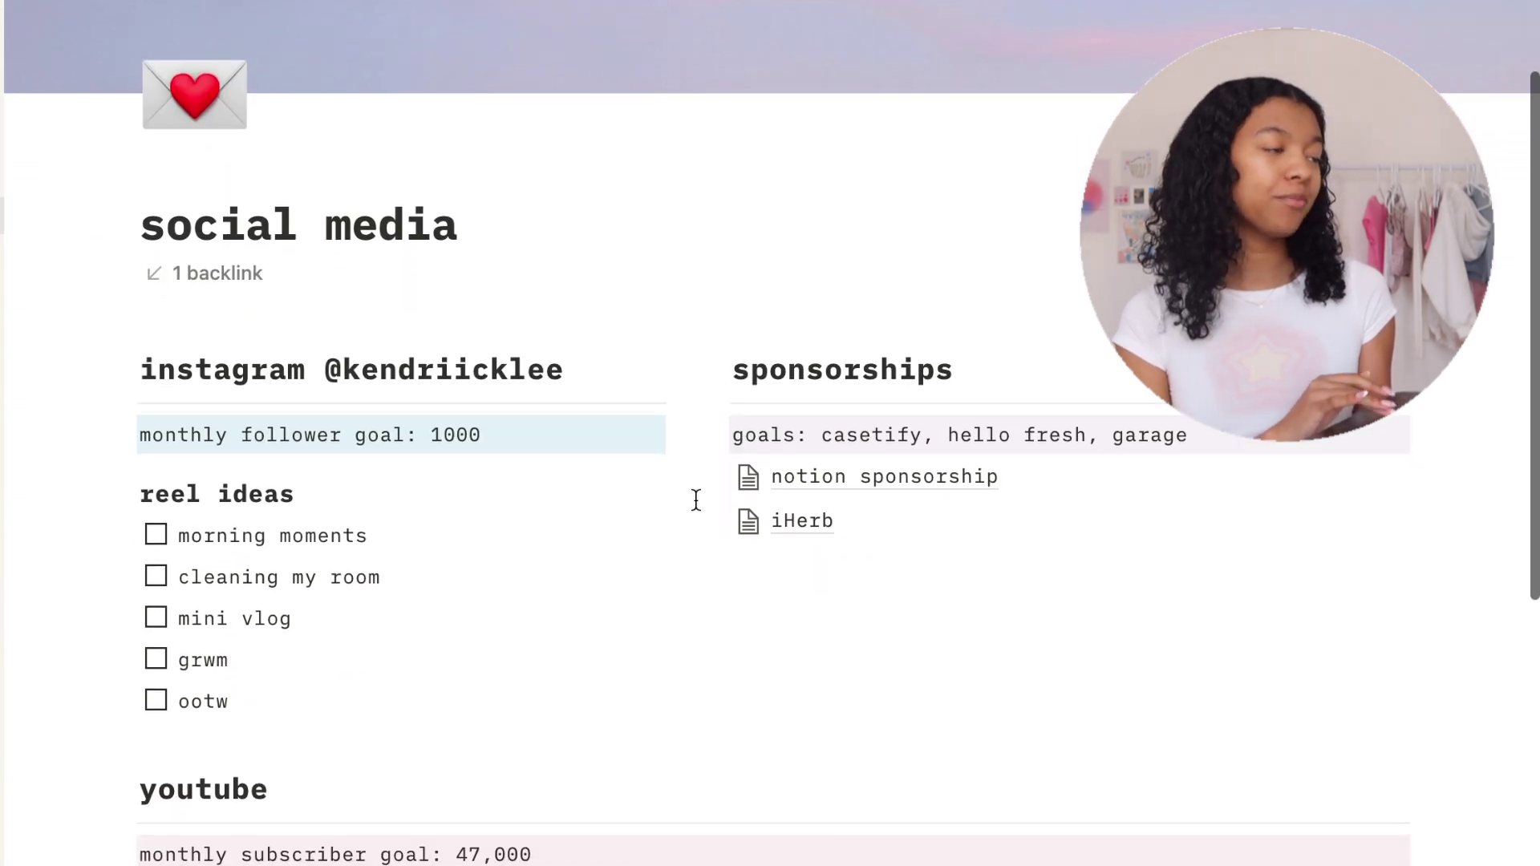
{"action": "scroll", "coordinate": [695, 500], "scroll_direction": "down", "scroll_amount": 3}
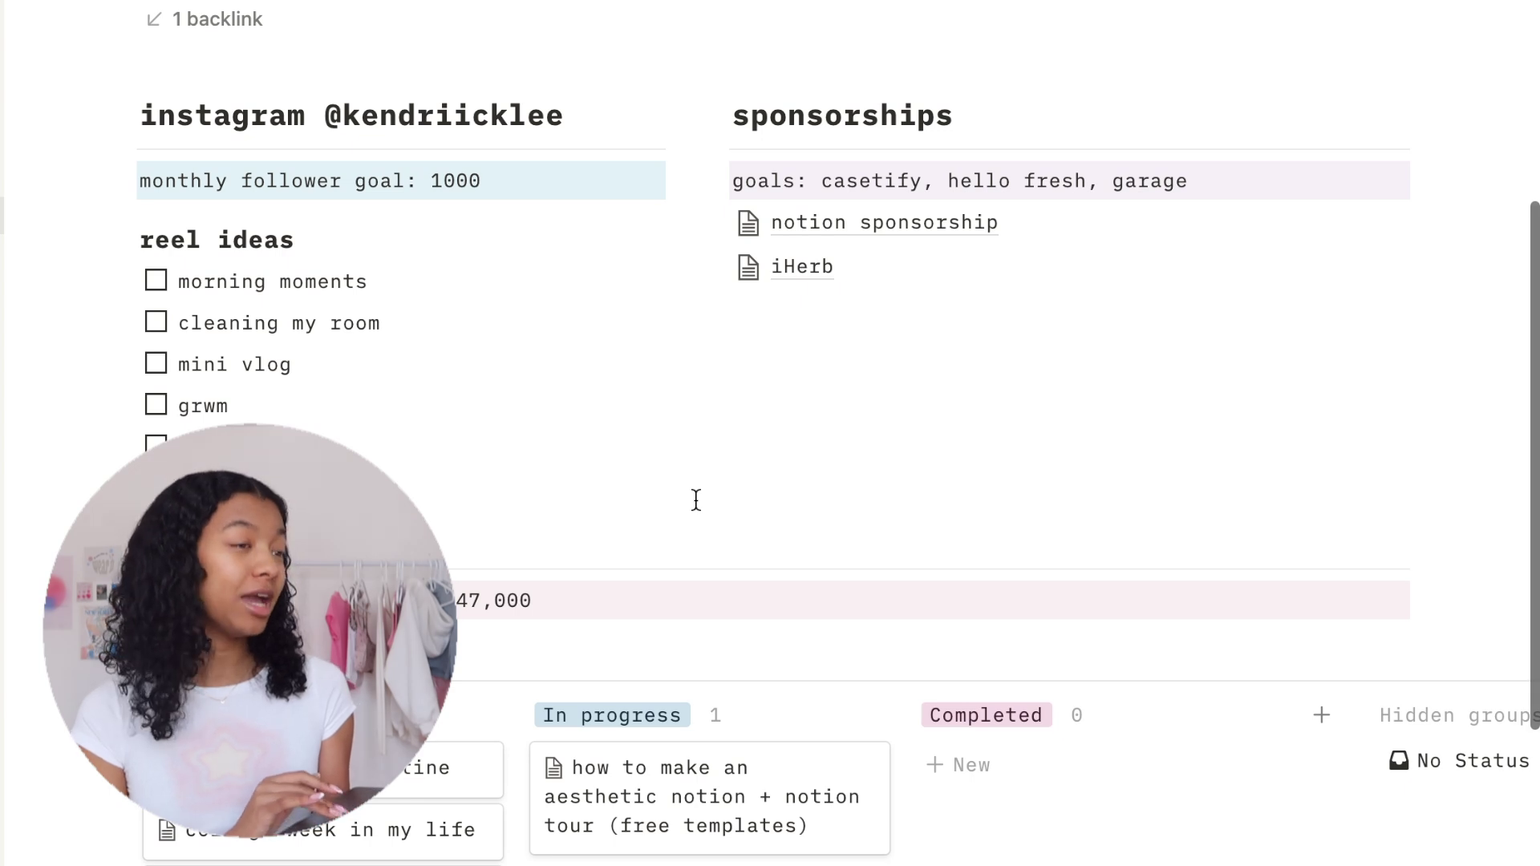
{"action": "scroll", "coordinate": [696, 500], "scroll_direction": "down", "scroll_amount": 3}
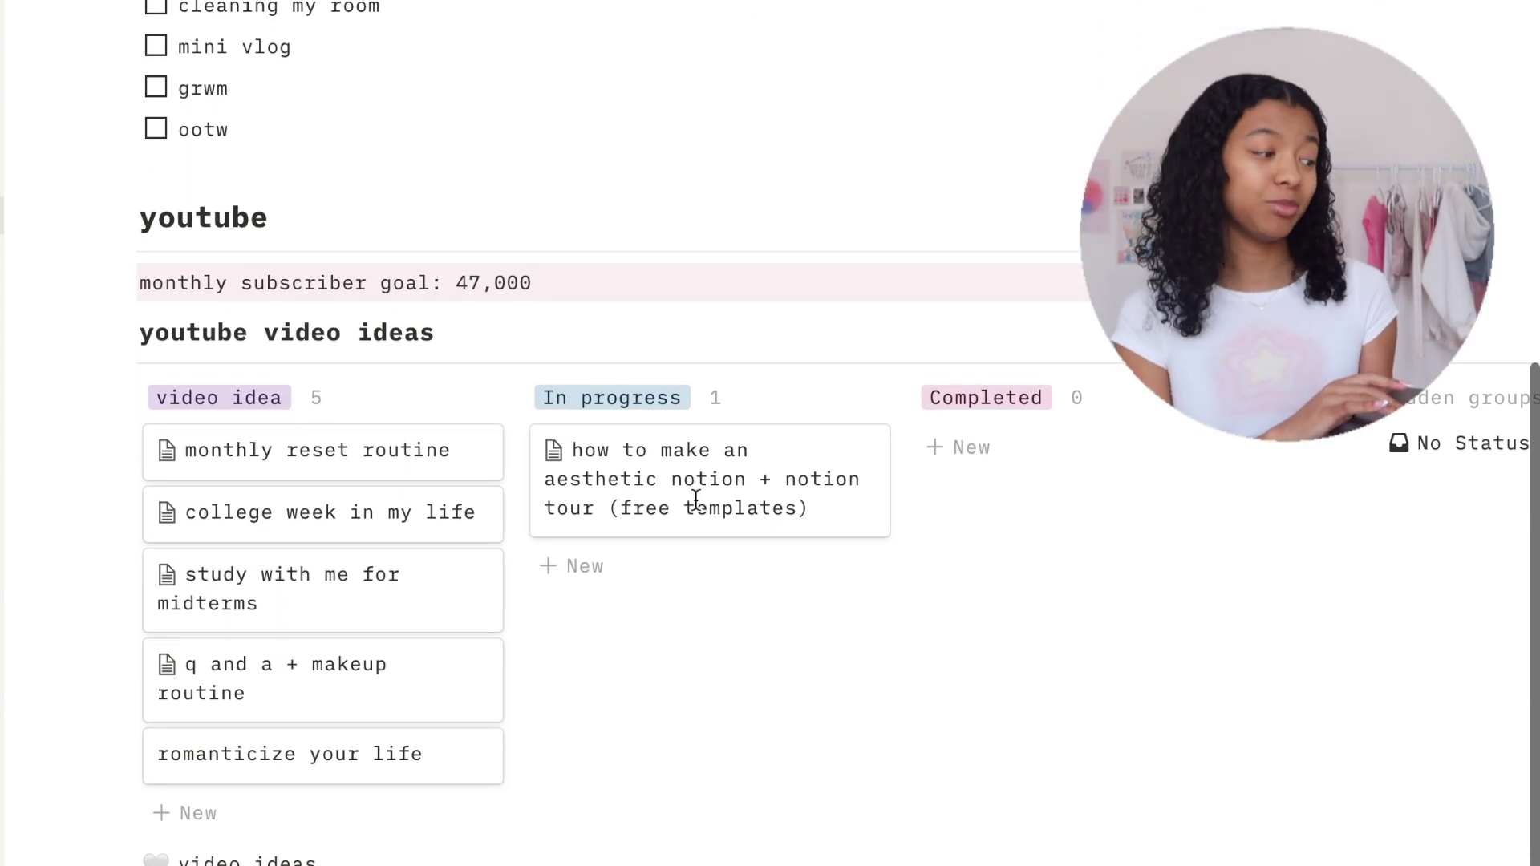
{"action": "scroll", "coordinate": [695, 500], "scroll_direction": "up", "scroll_amount": 10}
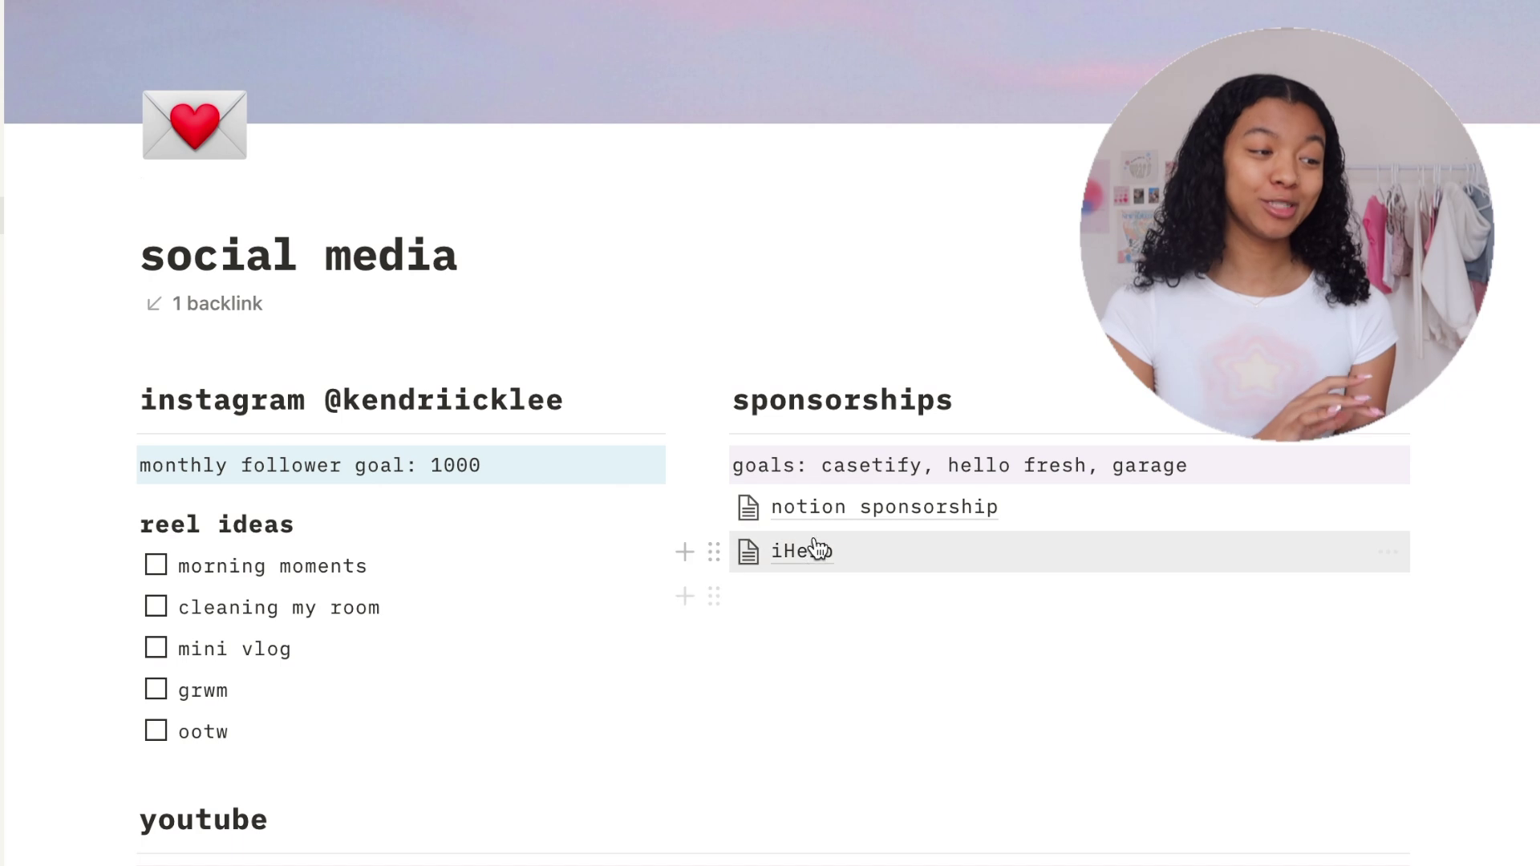
{"action": "left_click", "coordinate": [828, 513]}
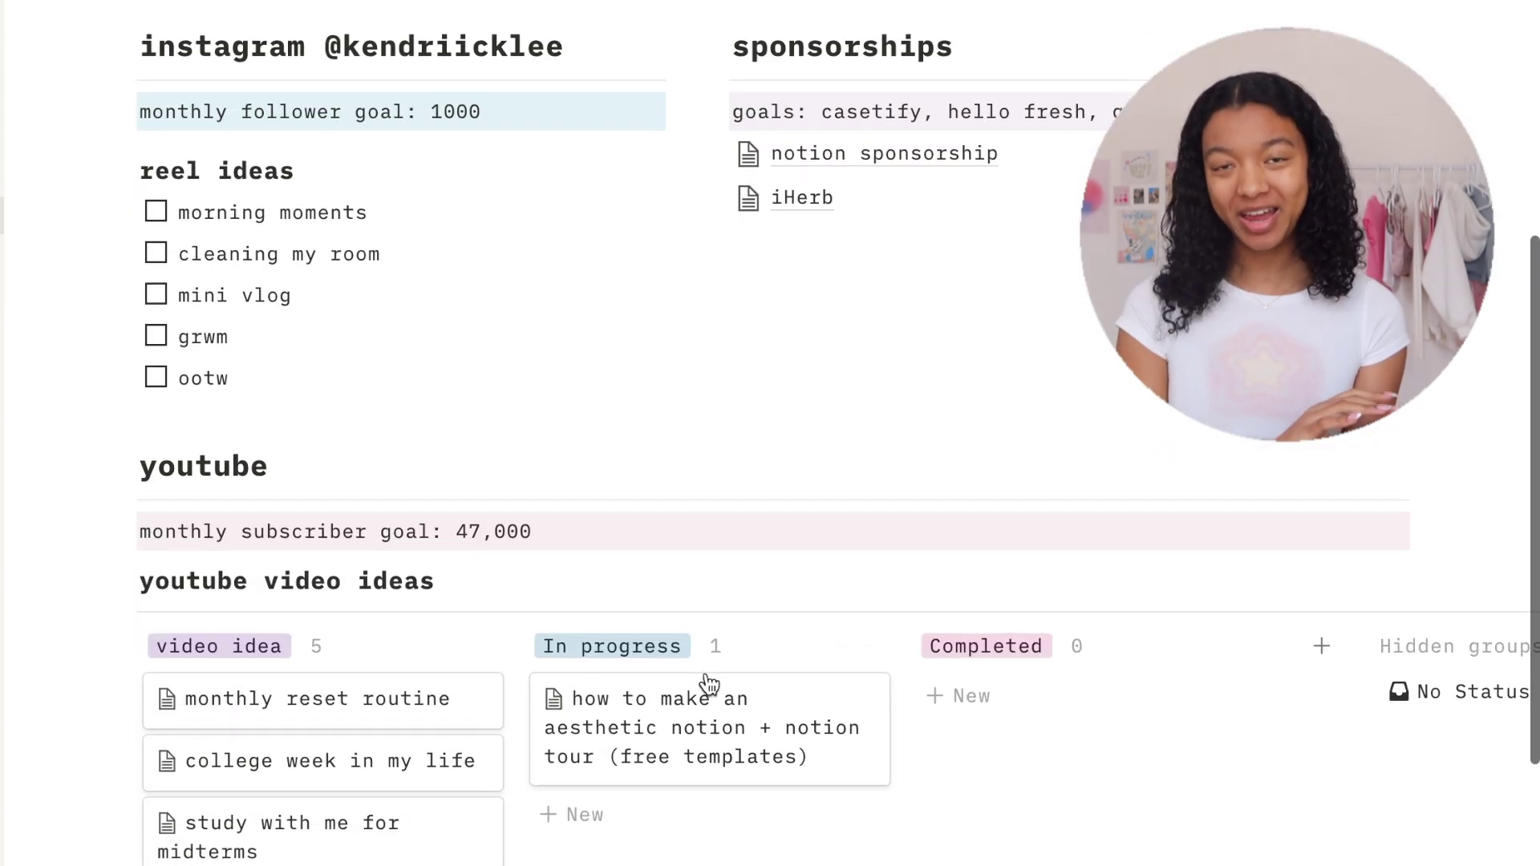
Step: Scroll the social media page down to the youtube video ideas board
{"action": "scroll", "coordinate": [706, 678], "scroll_direction": "down", "scroll_amount": 5}
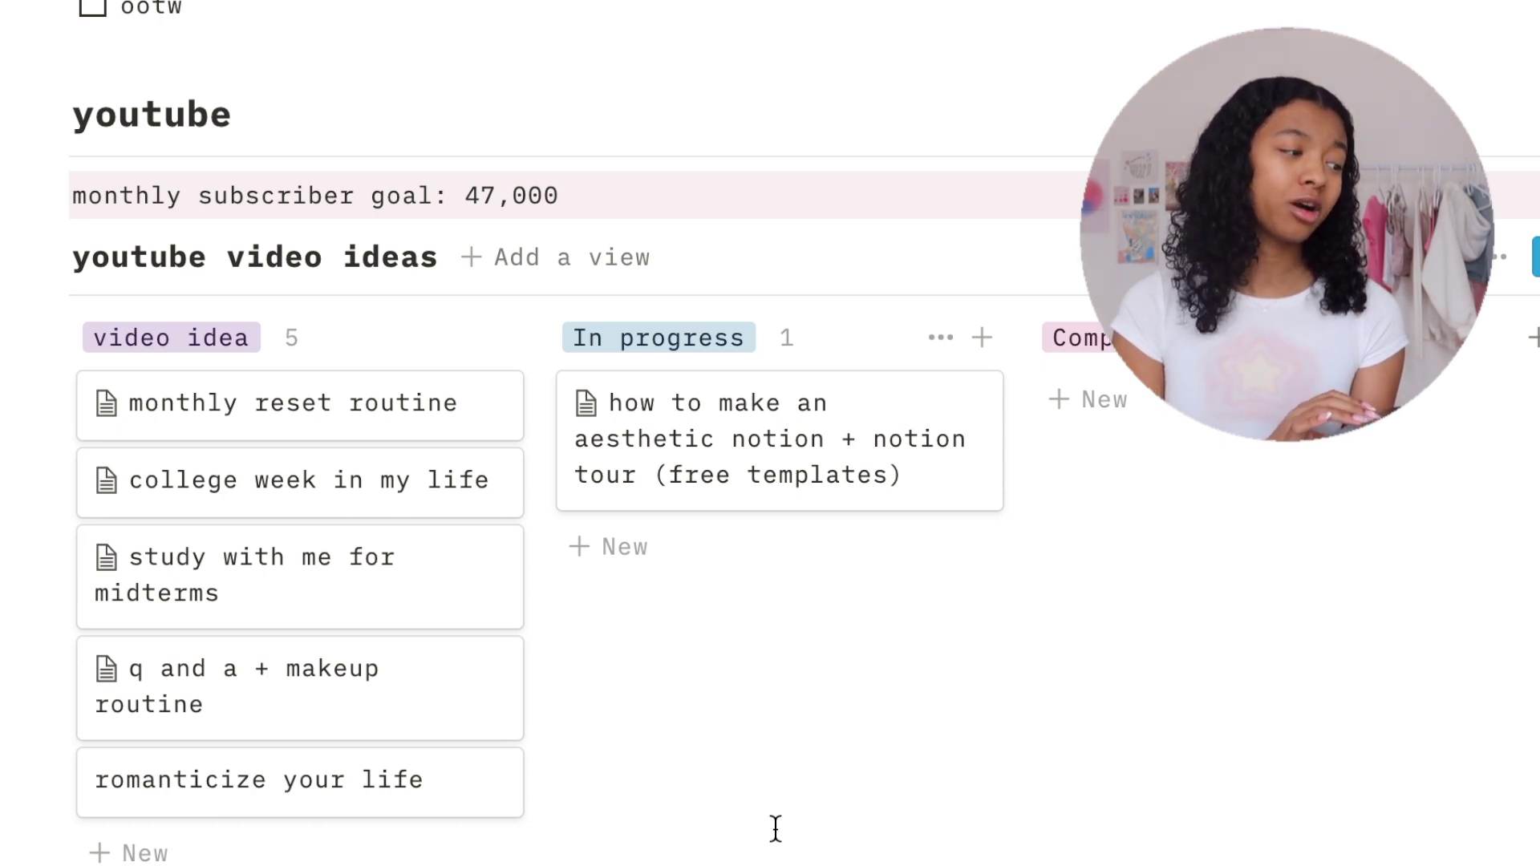
Step: Drag 'monthly reset routine' to In progress and the aesthetic notion tour card to Completed
{"action": "left_click_drag", "start_coordinate": [386, 340], "coordinate": [732, 453]}
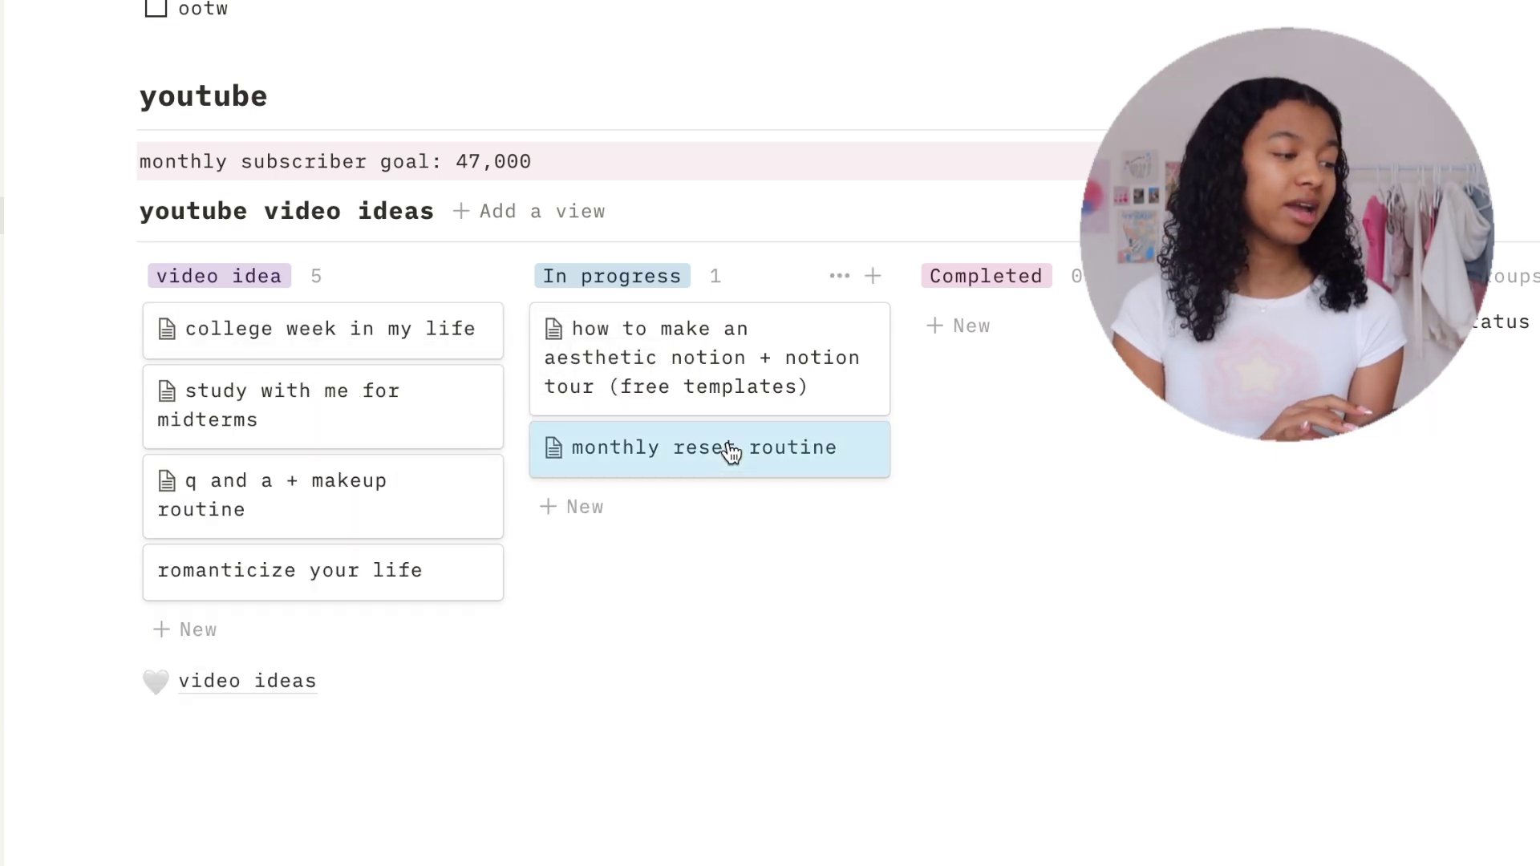
{"action": "left_click", "coordinate": [702, 594]}
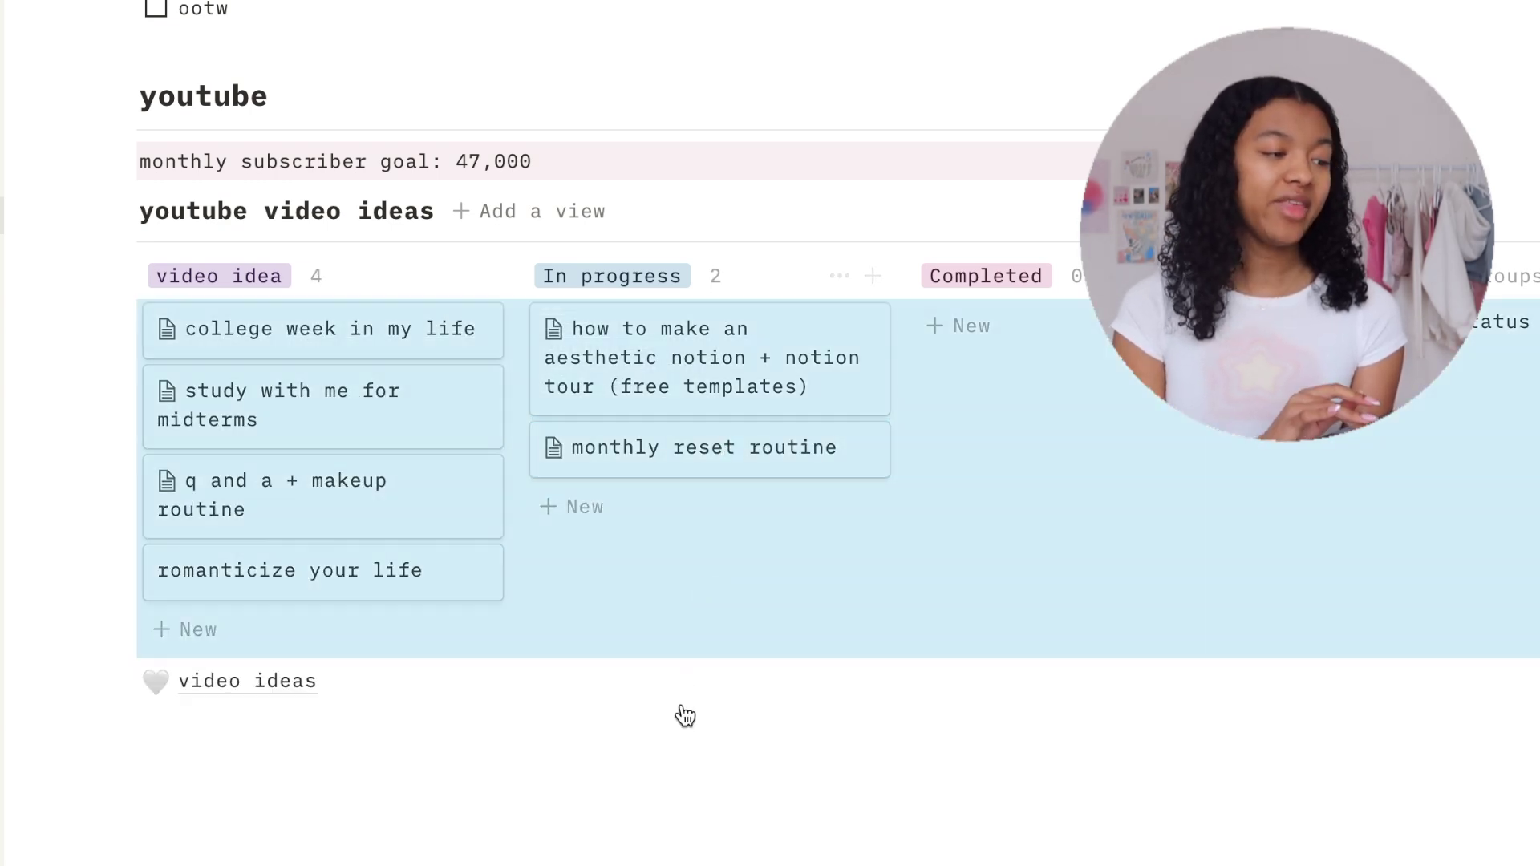
{"action": "left_click", "coordinate": [683, 719]}
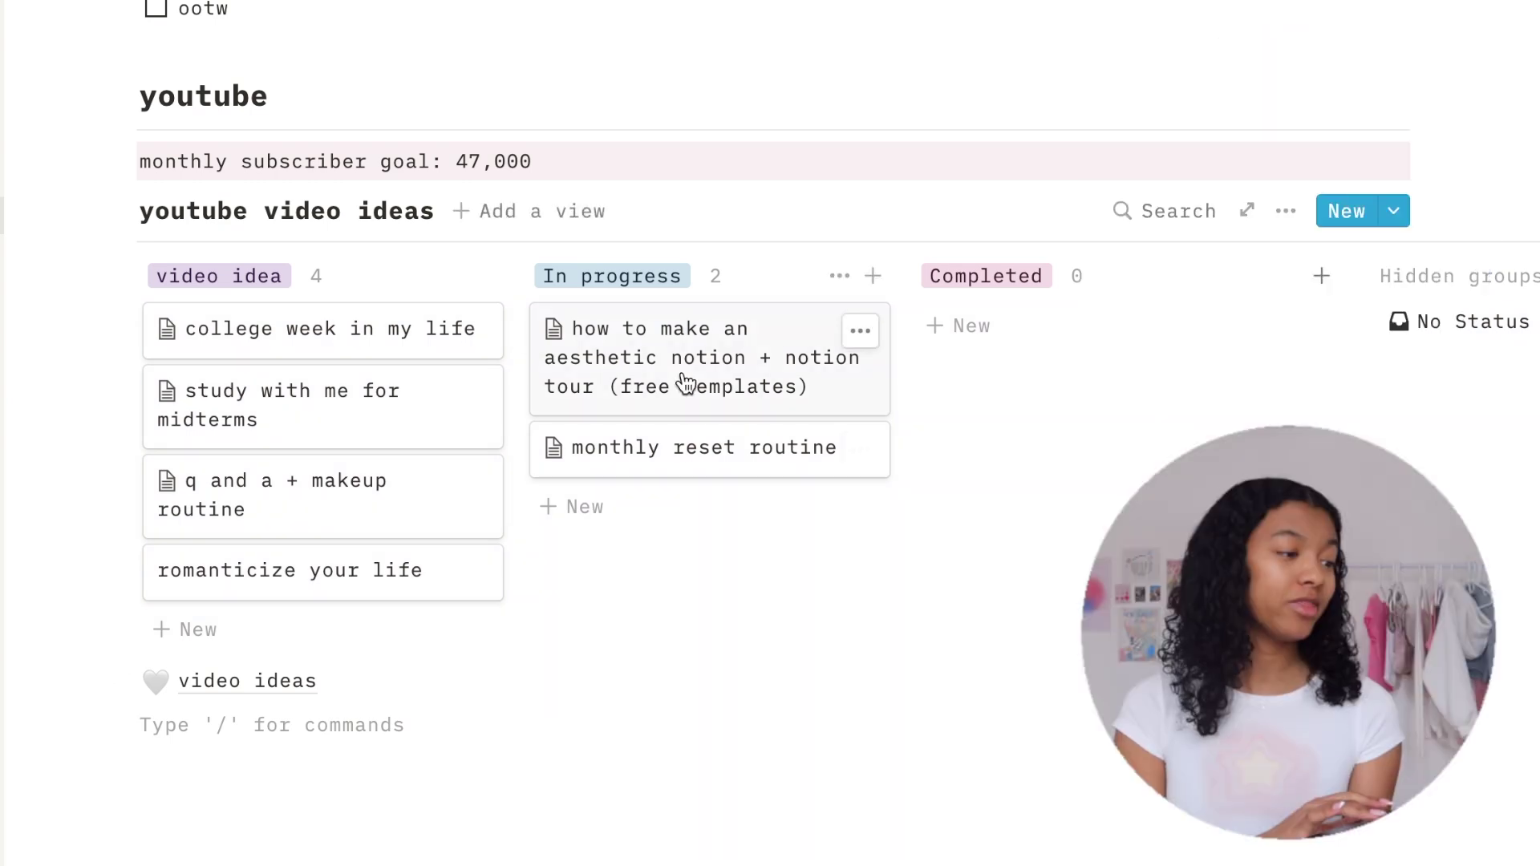
{"action": "left_click_drag", "start_coordinate": [686, 384], "coordinate": [1042, 396]}
{"action": "left_click", "coordinate": [1073, 708]}
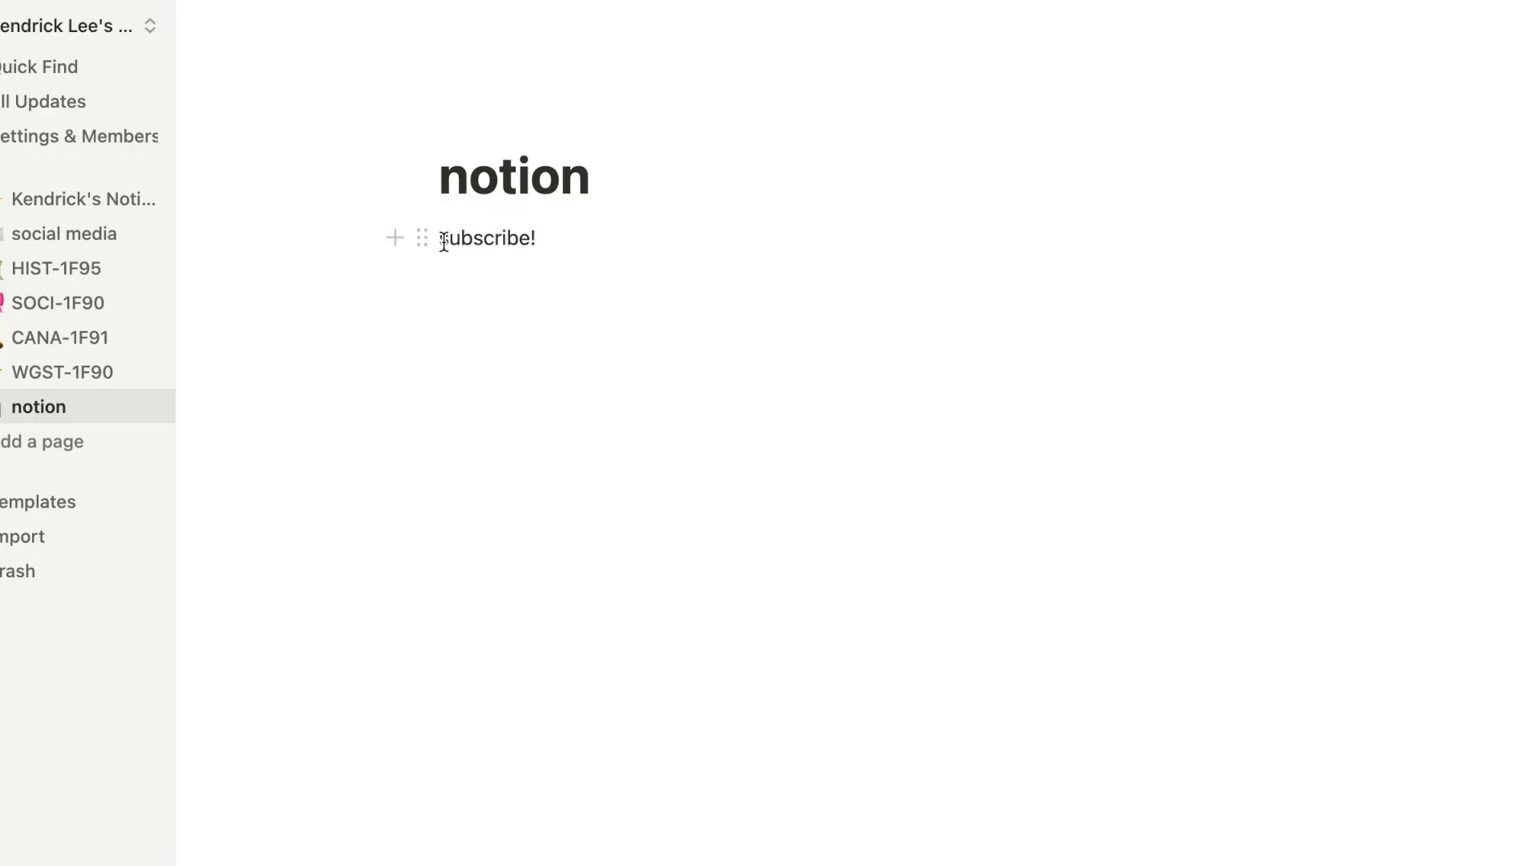
Step: Apply the Pink background color to the 'subscribe!' block
{"action": "left_click", "coordinate": [428, 239]}
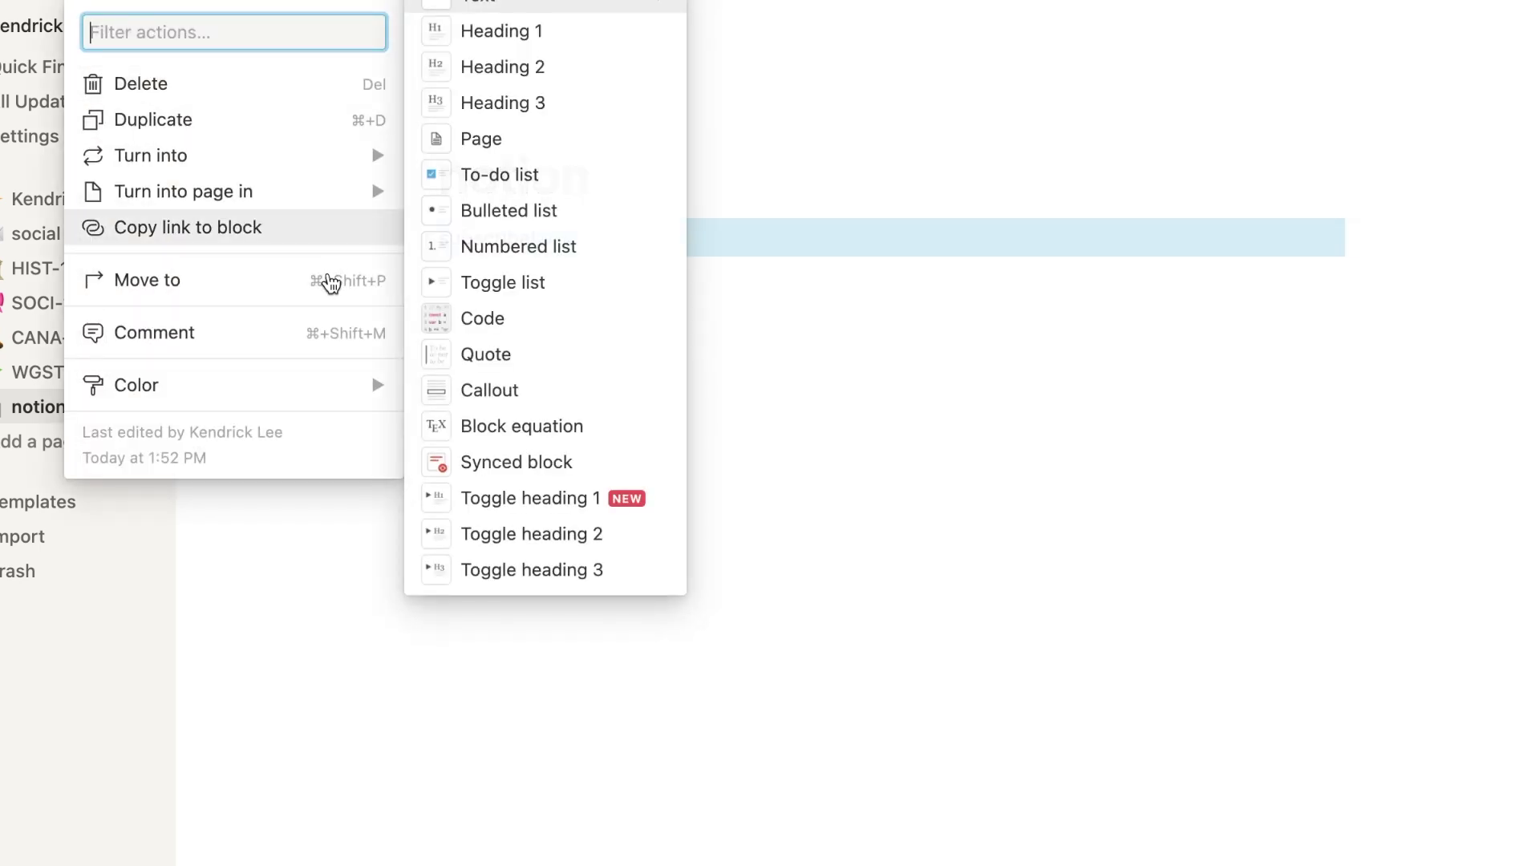
{"action": "mouse_move", "coordinate": [337, 385]}
{"action": "scroll", "coordinate": [513, 503], "scroll_direction": "down", "scroll_amount": 2}
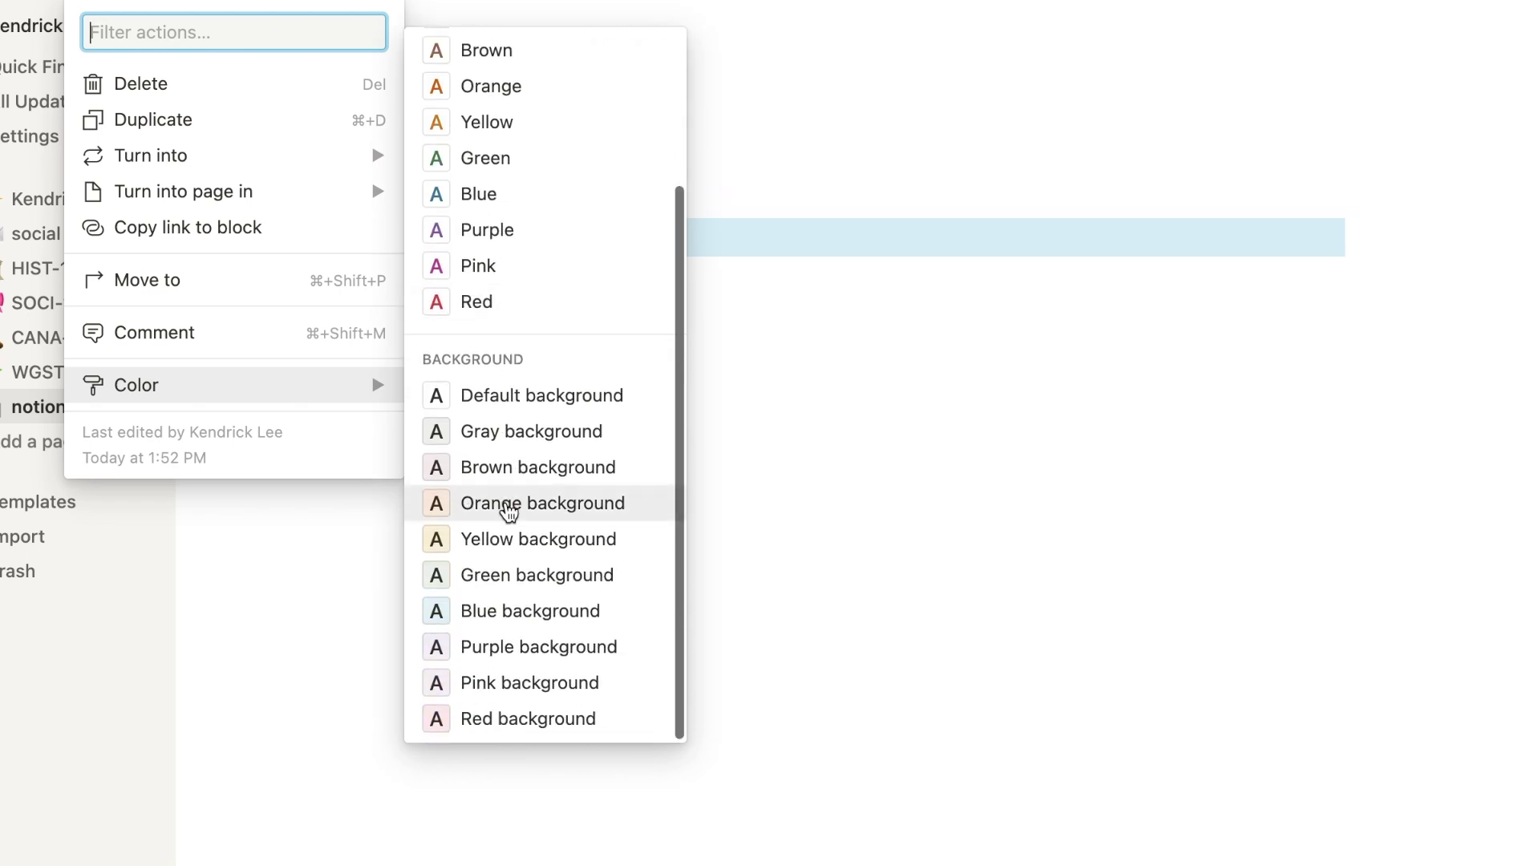
{"action": "left_click", "coordinate": [512, 680]}
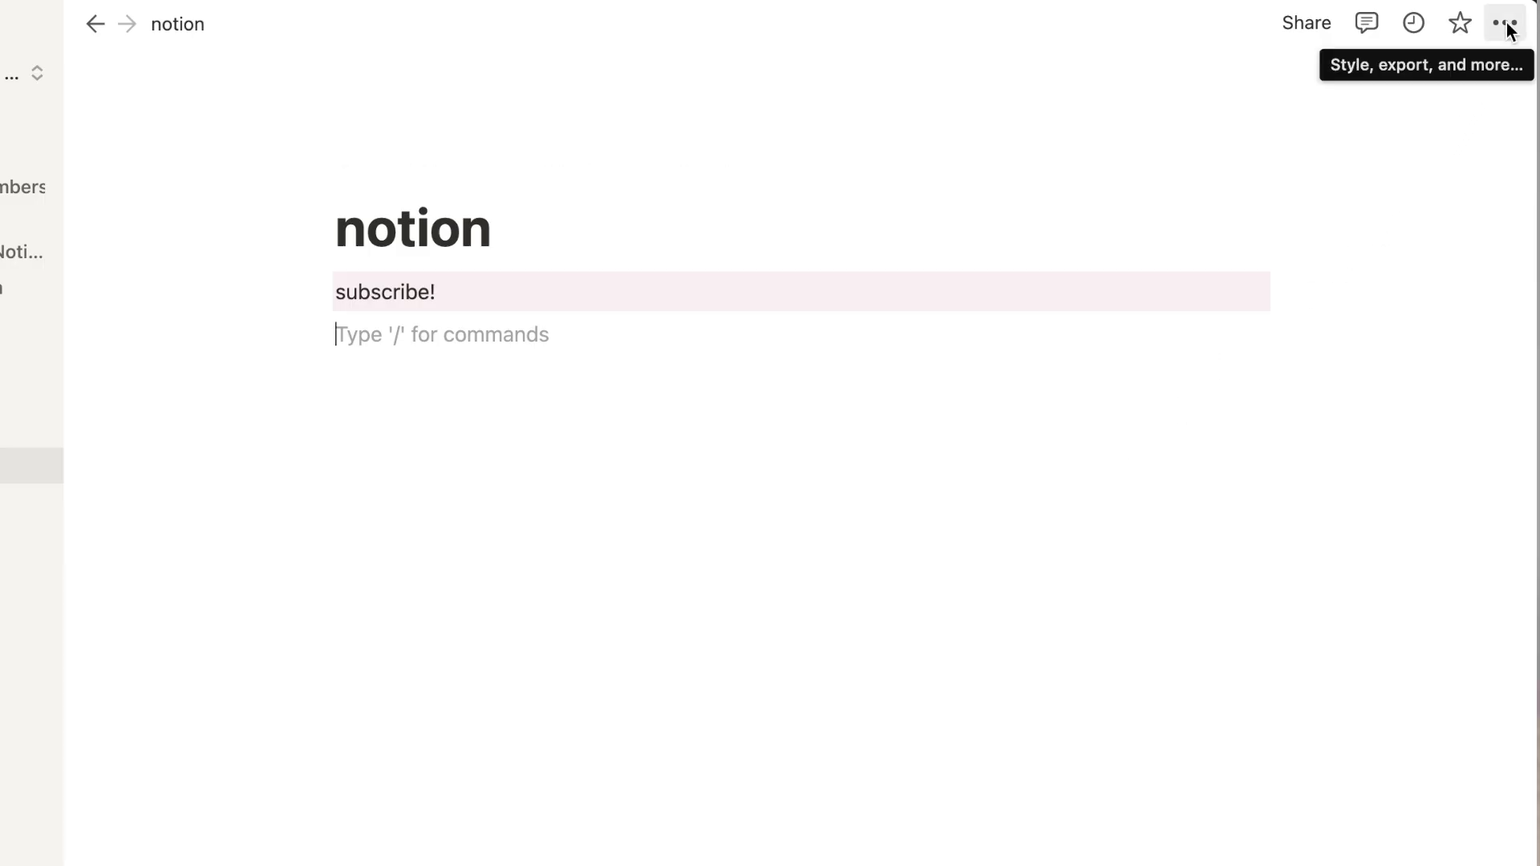
Step: Switch the page font between Serif and Mono styles, leaving the page in Mono
{"action": "left_click", "coordinate": [1505, 24]}
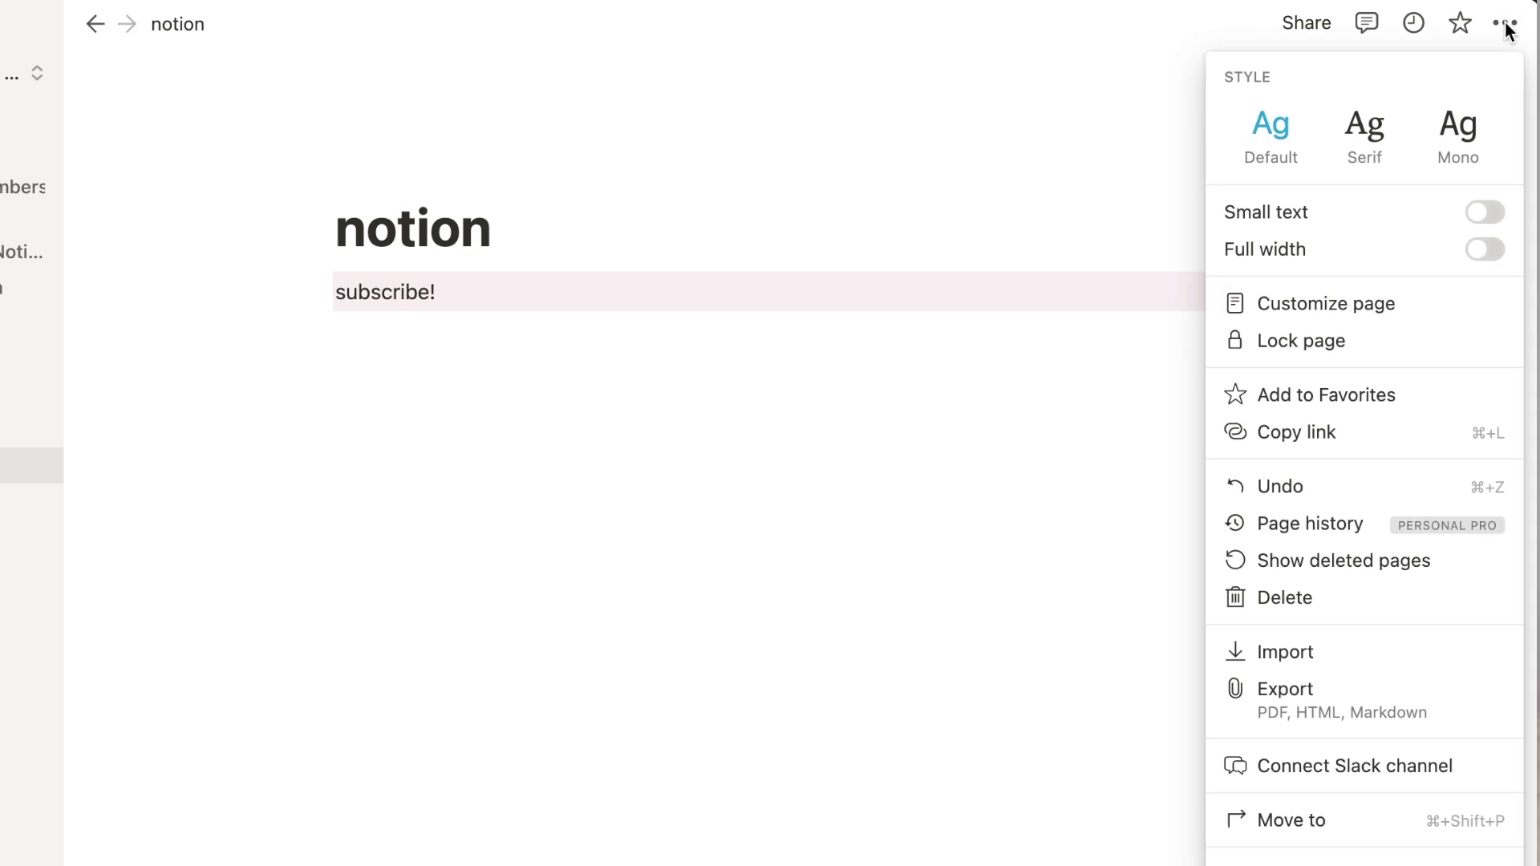
{"action": "left_click", "coordinate": [1365, 145]}
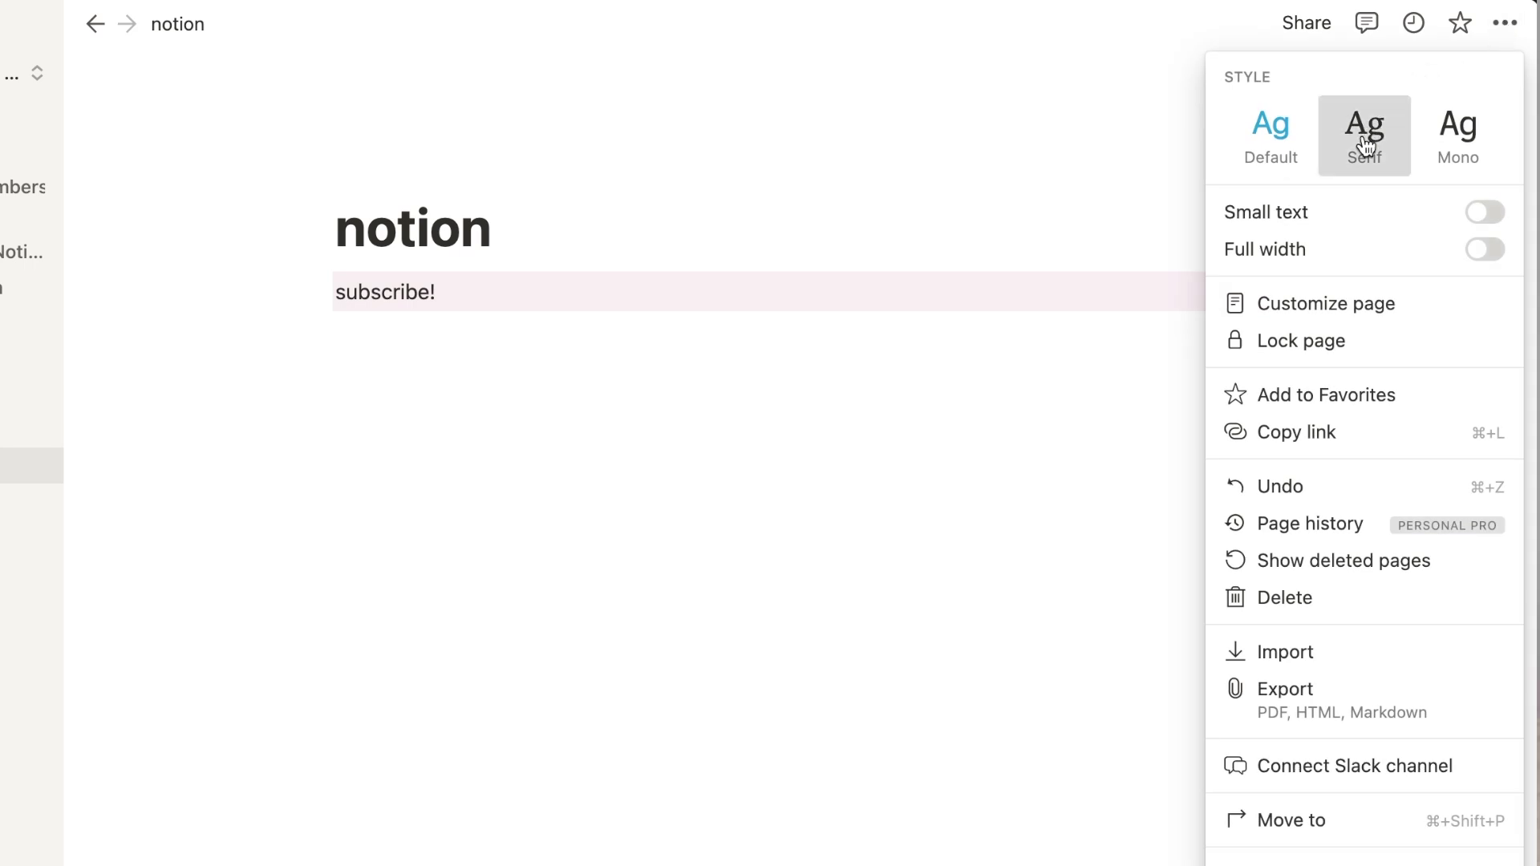
{"action": "left_click", "coordinate": [1458, 138]}
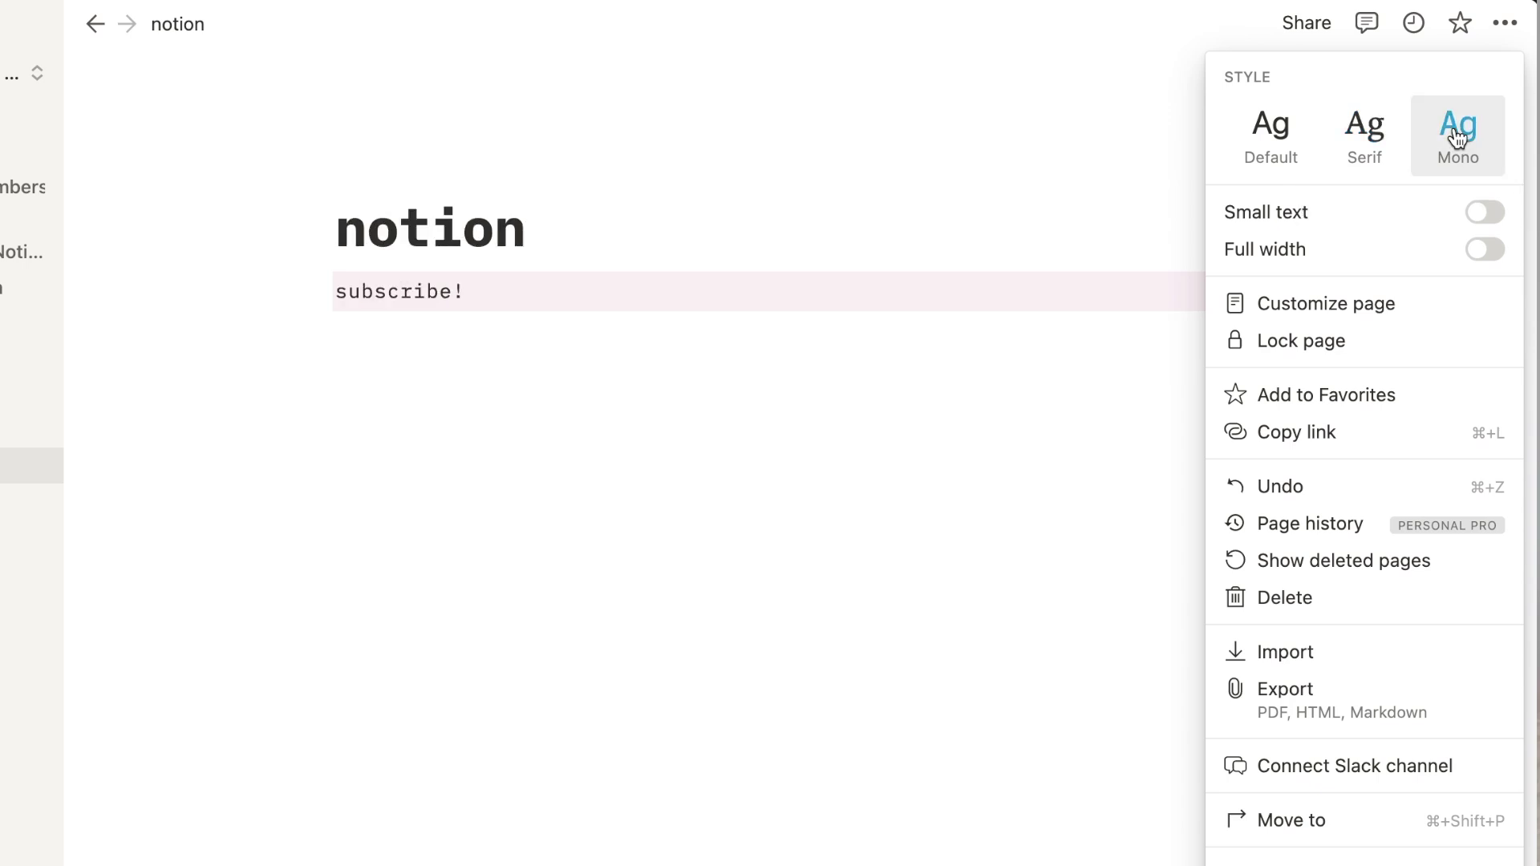
{"action": "left_click", "coordinate": [1376, 142]}
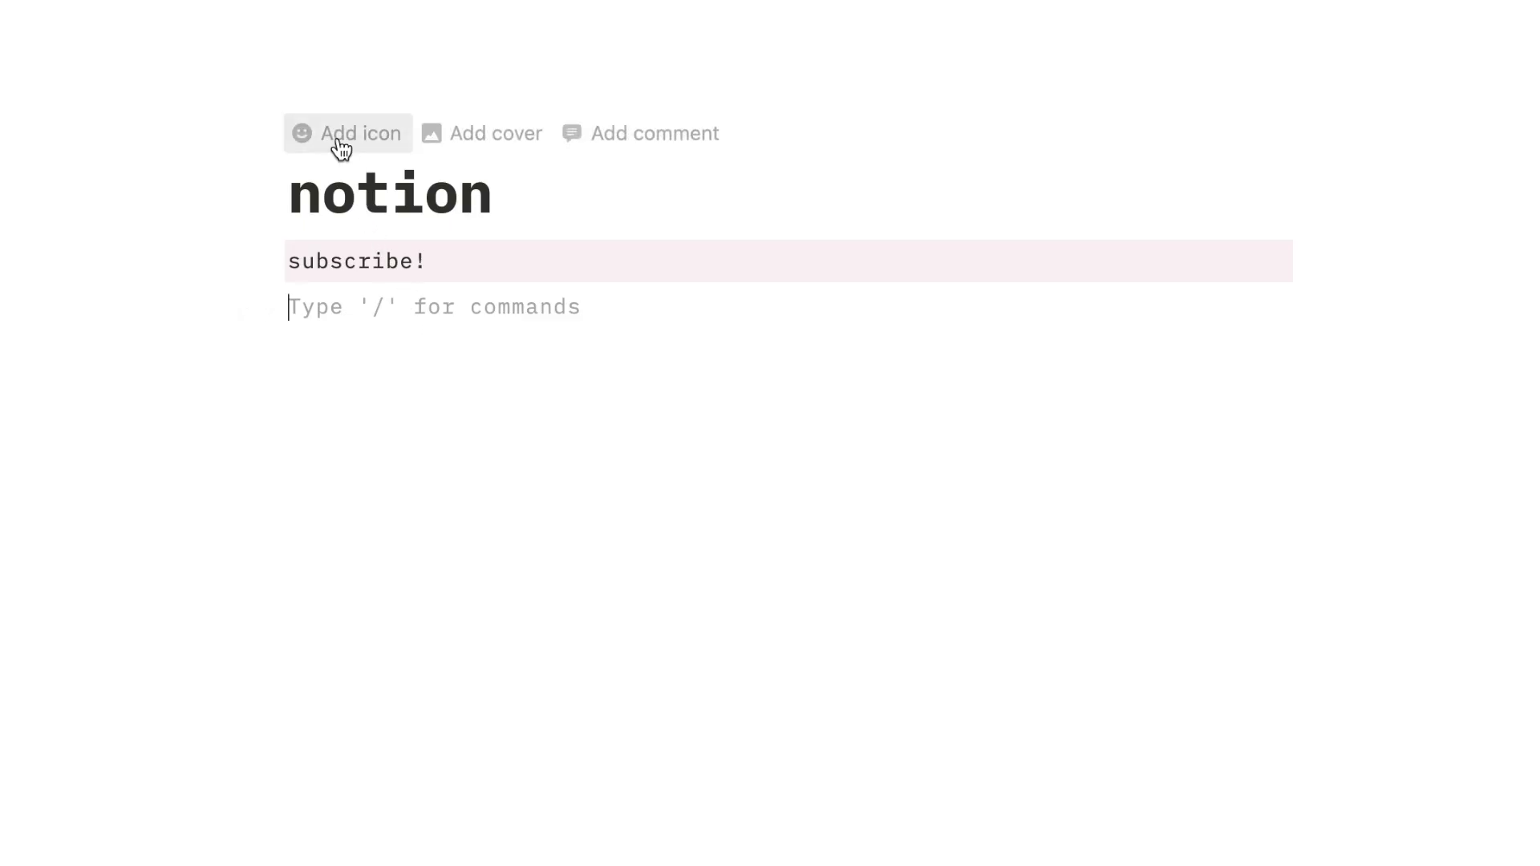
Step: Set the love-letter (heart envelope) emoji as the page icon
{"action": "left_click", "coordinate": [340, 148]}
{"action": "left_click", "coordinate": [345, 197]}
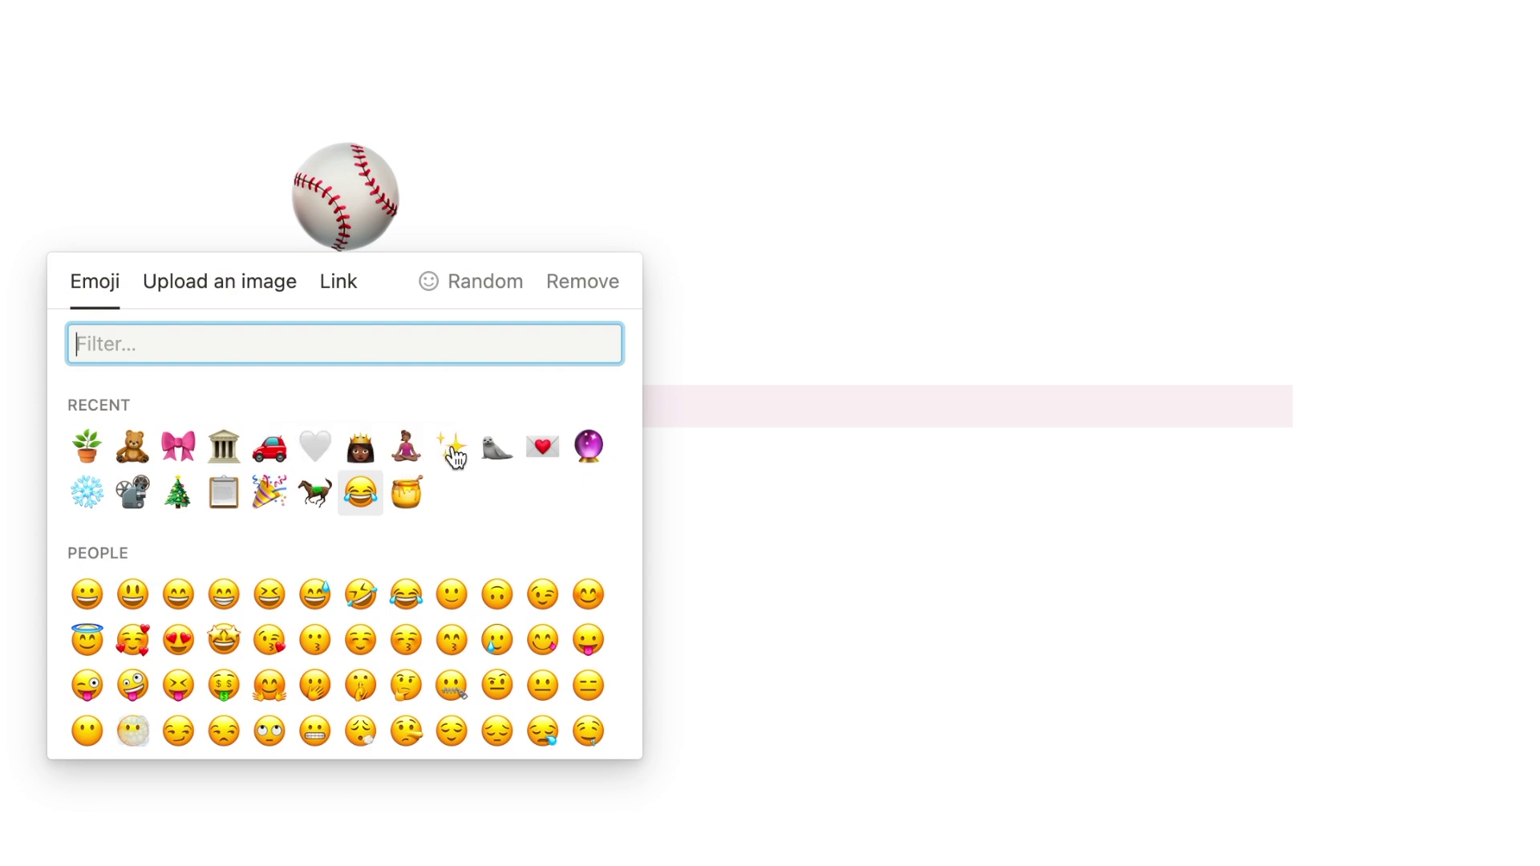
{"action": "left_click", "coordinate": [551, 448]}
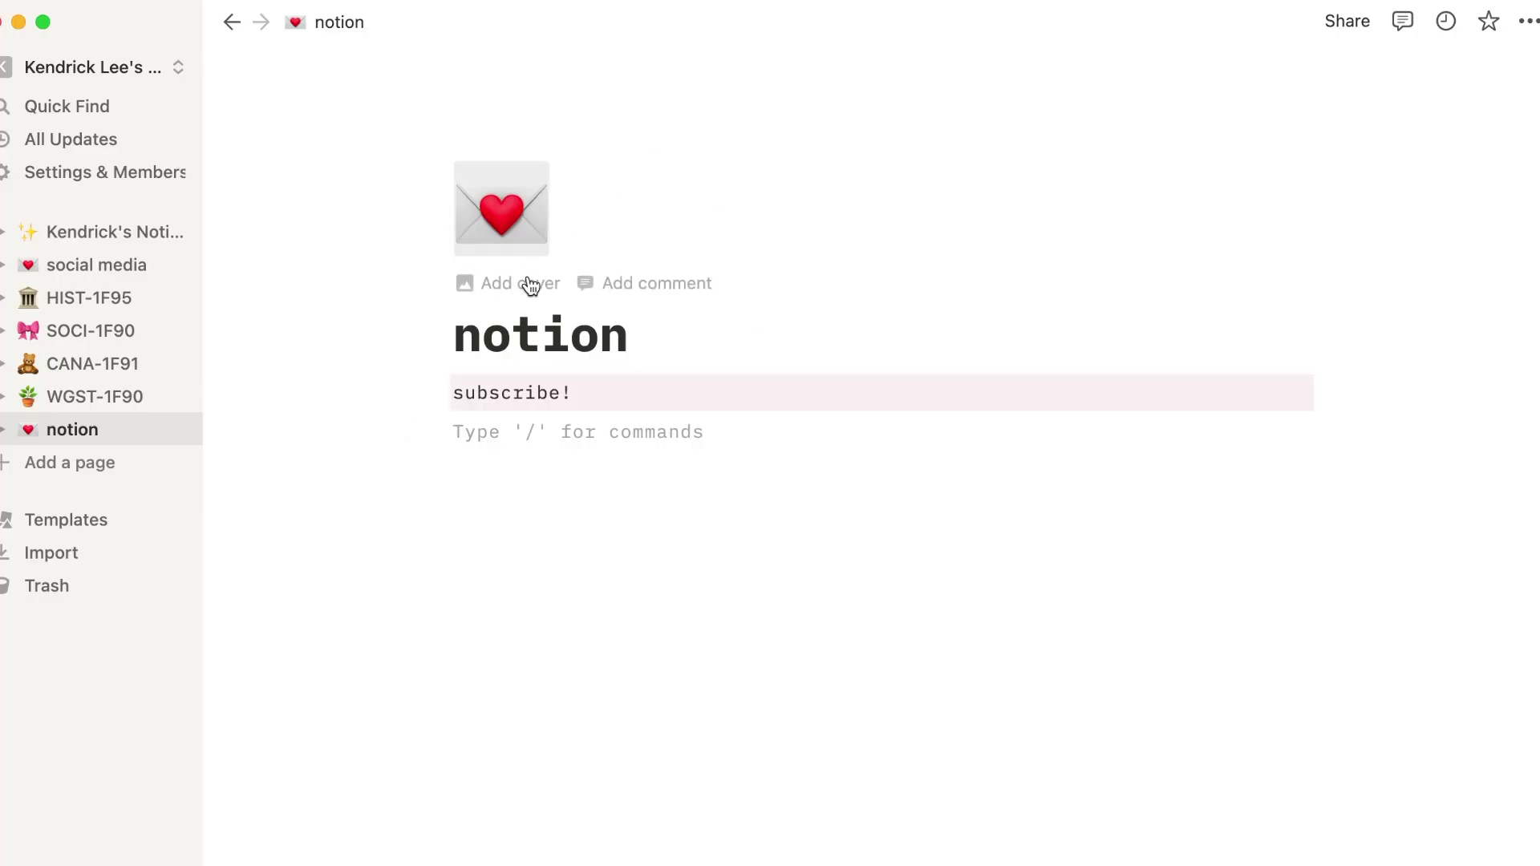
Step: Add a page cover and replace it with a pink sky photo from an Unsplash 'sky' search
{"action": "left_click", "coordinate": [523, 285]}
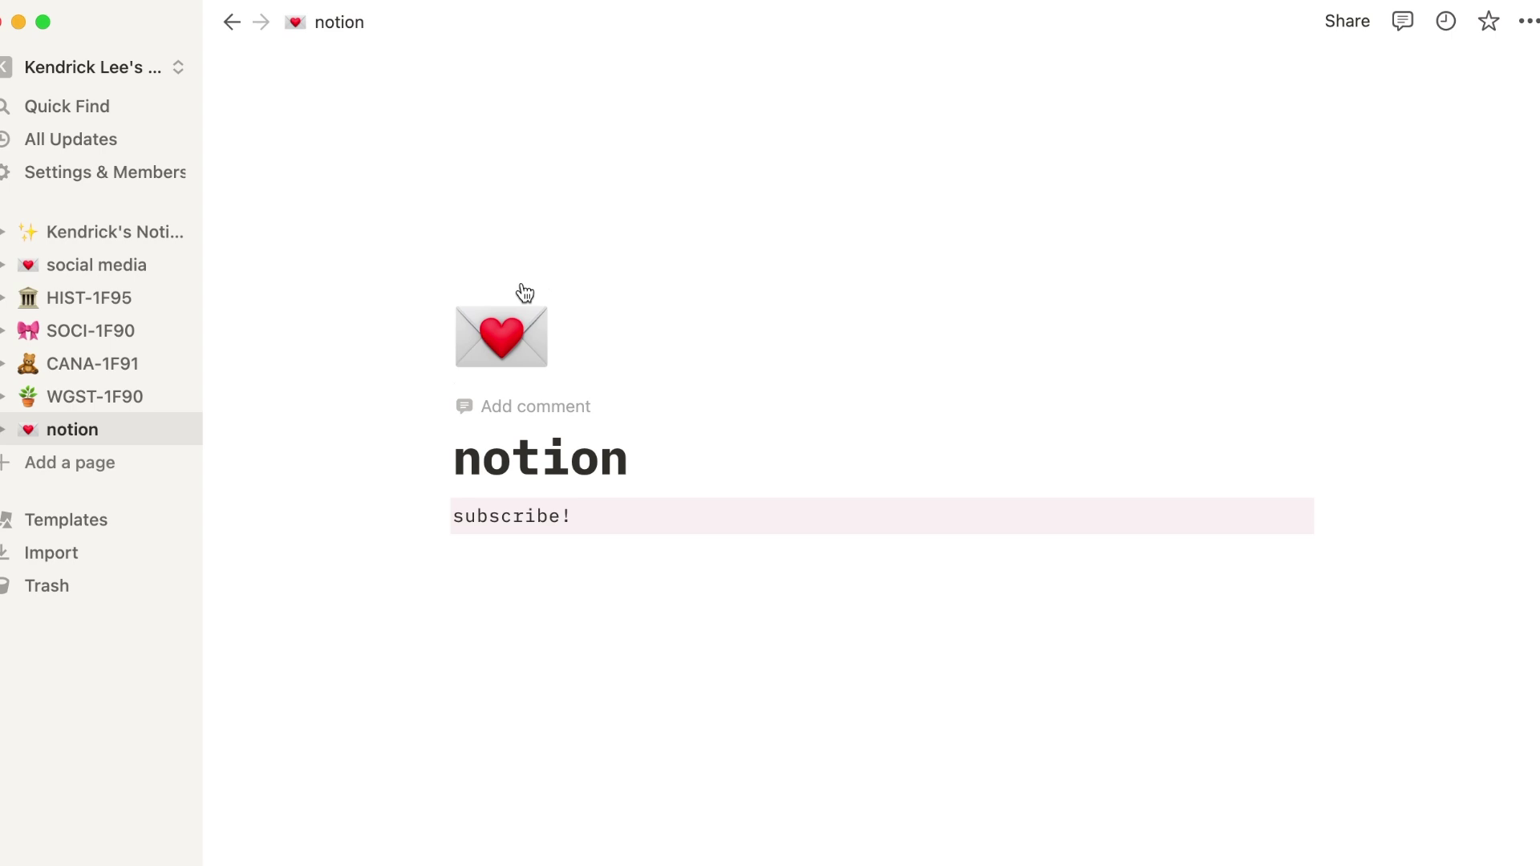
{"action": "mouse_move", "coordinate": [1041, 275]}
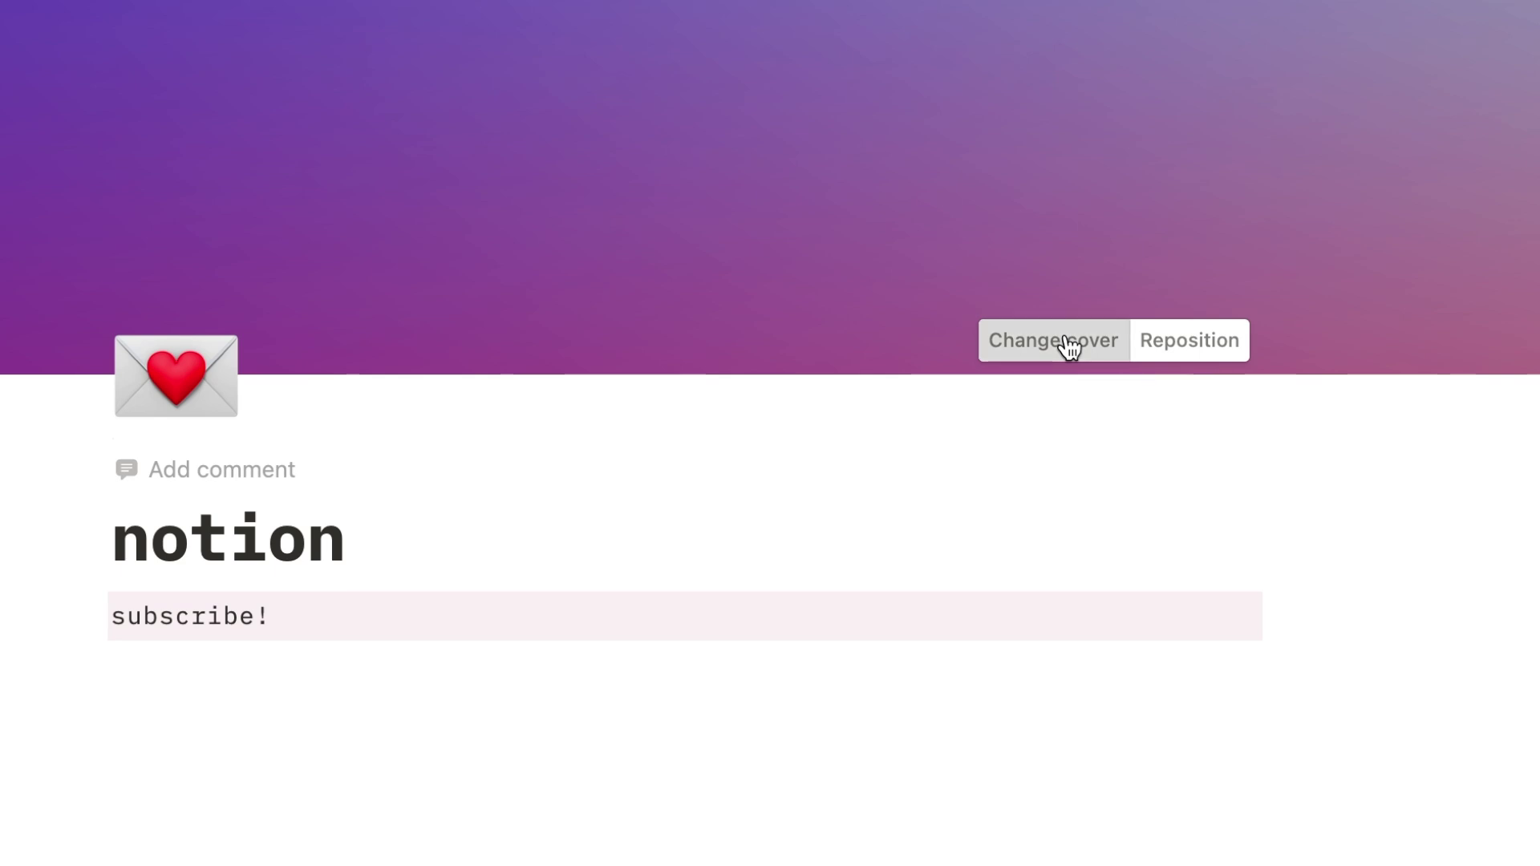
{"action": "left_click", "coordinate": [1069, 345]}
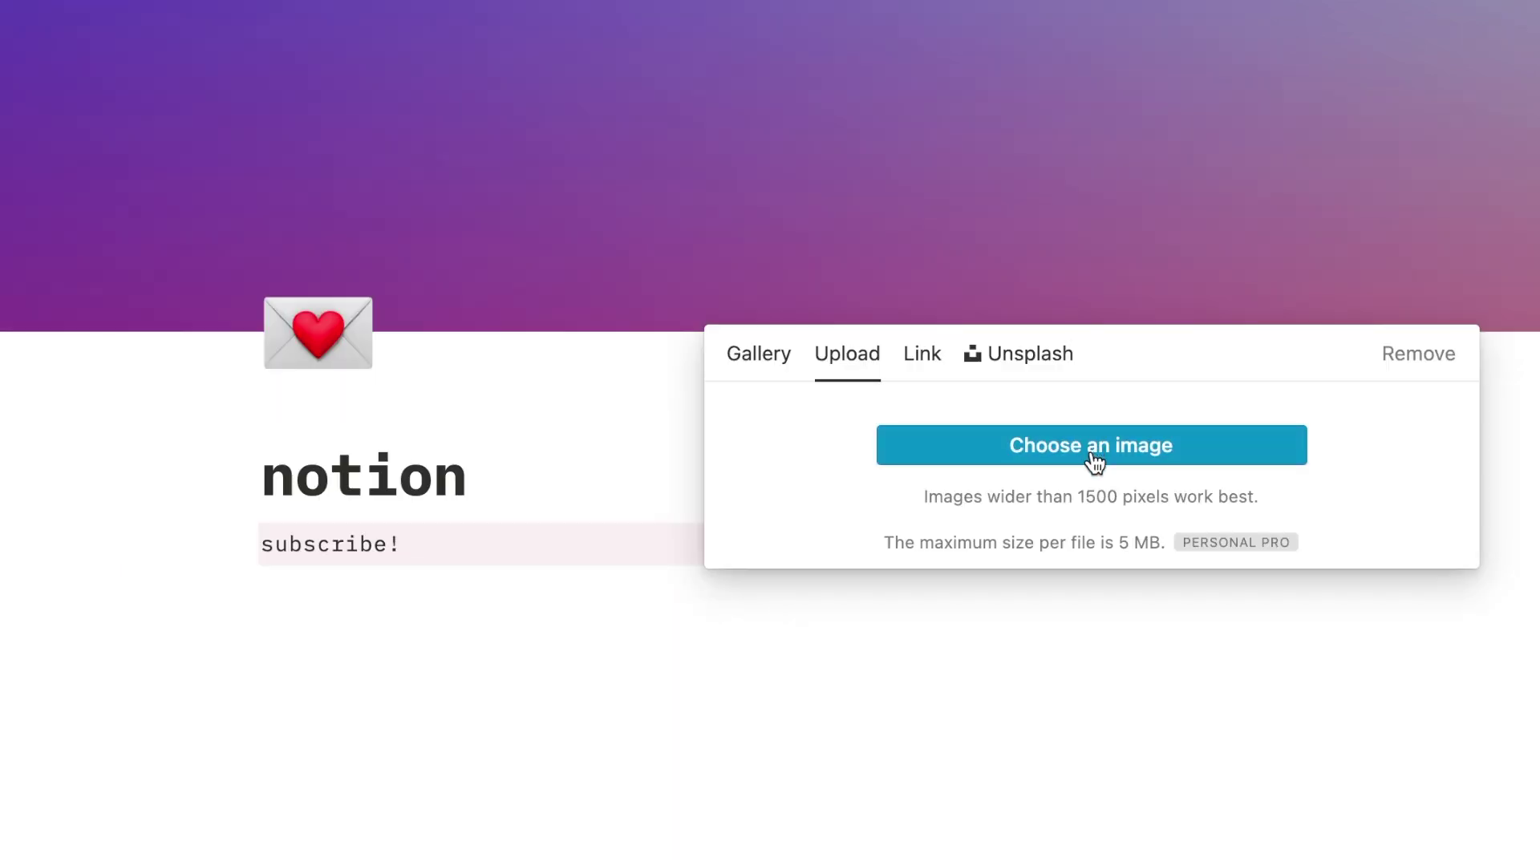
{"action": "left_click", "coordinate": [1018, 354]}
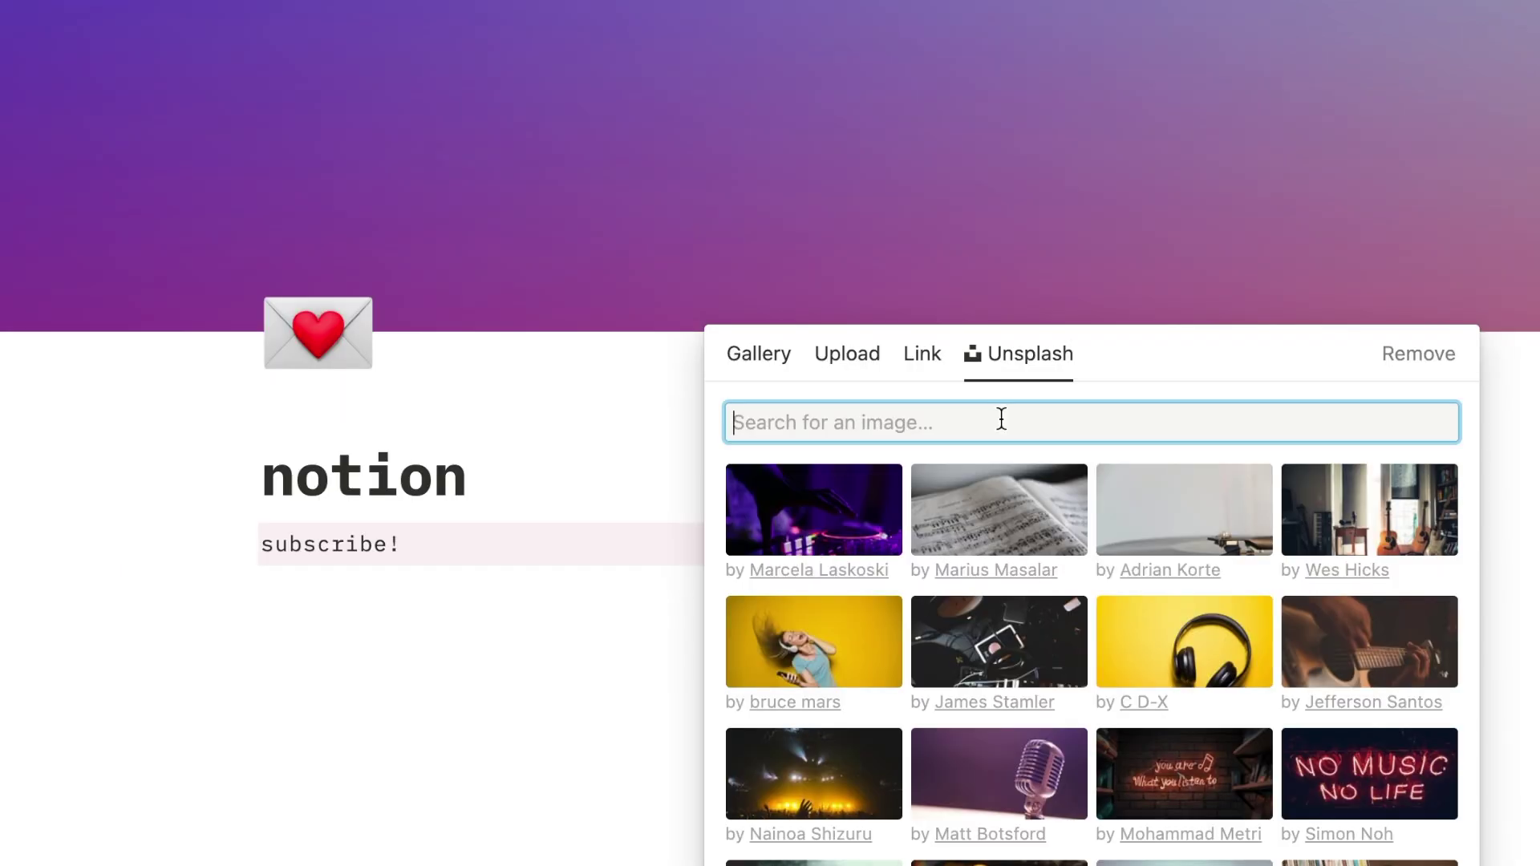
{"action": "type", "text": "sky"}
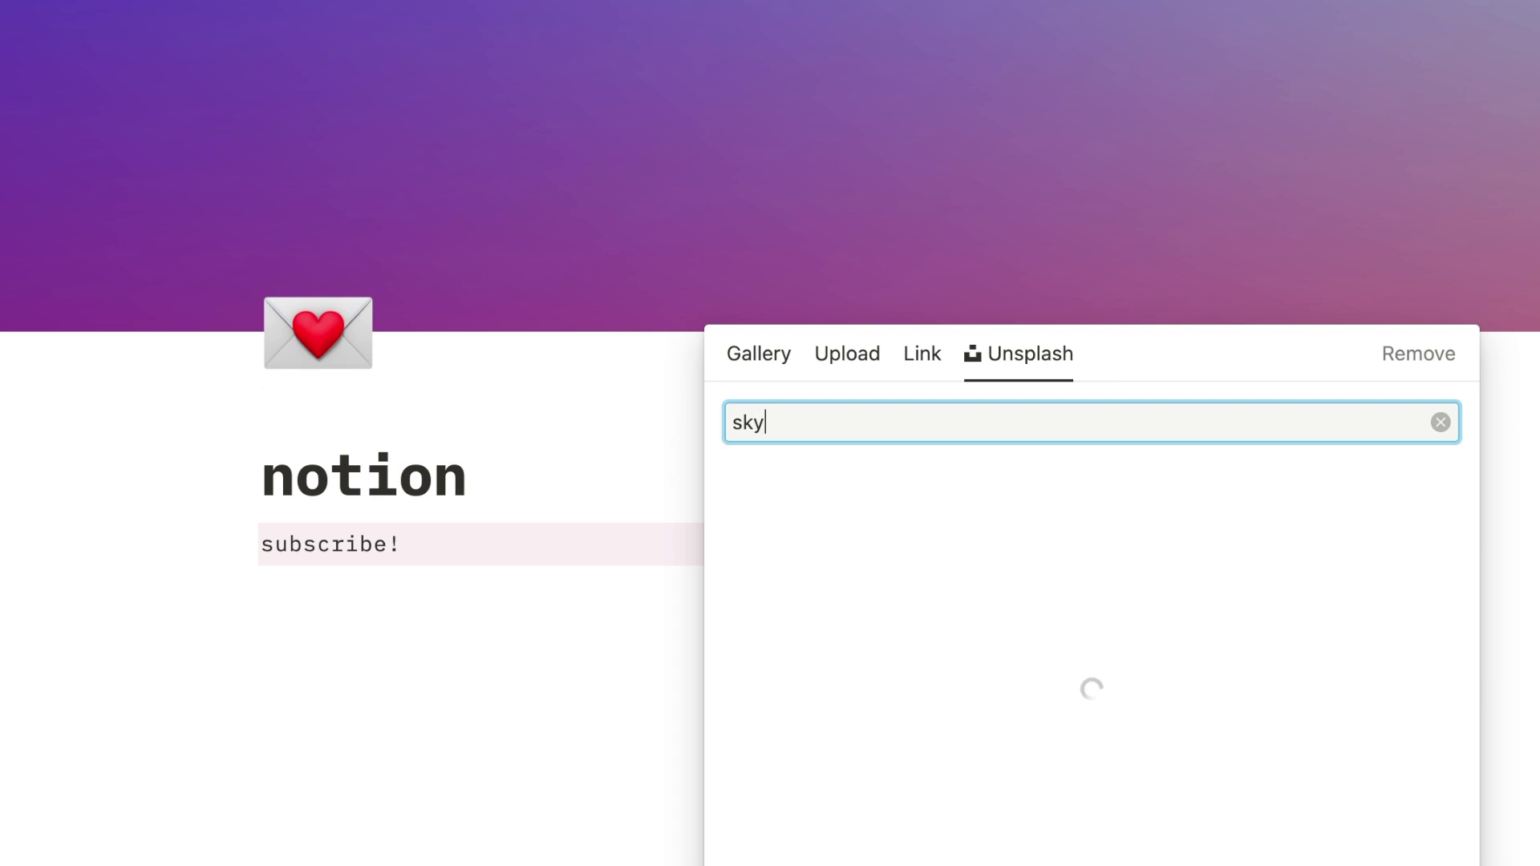
{"action": "left_click", "coordinate": [1314, 785]}
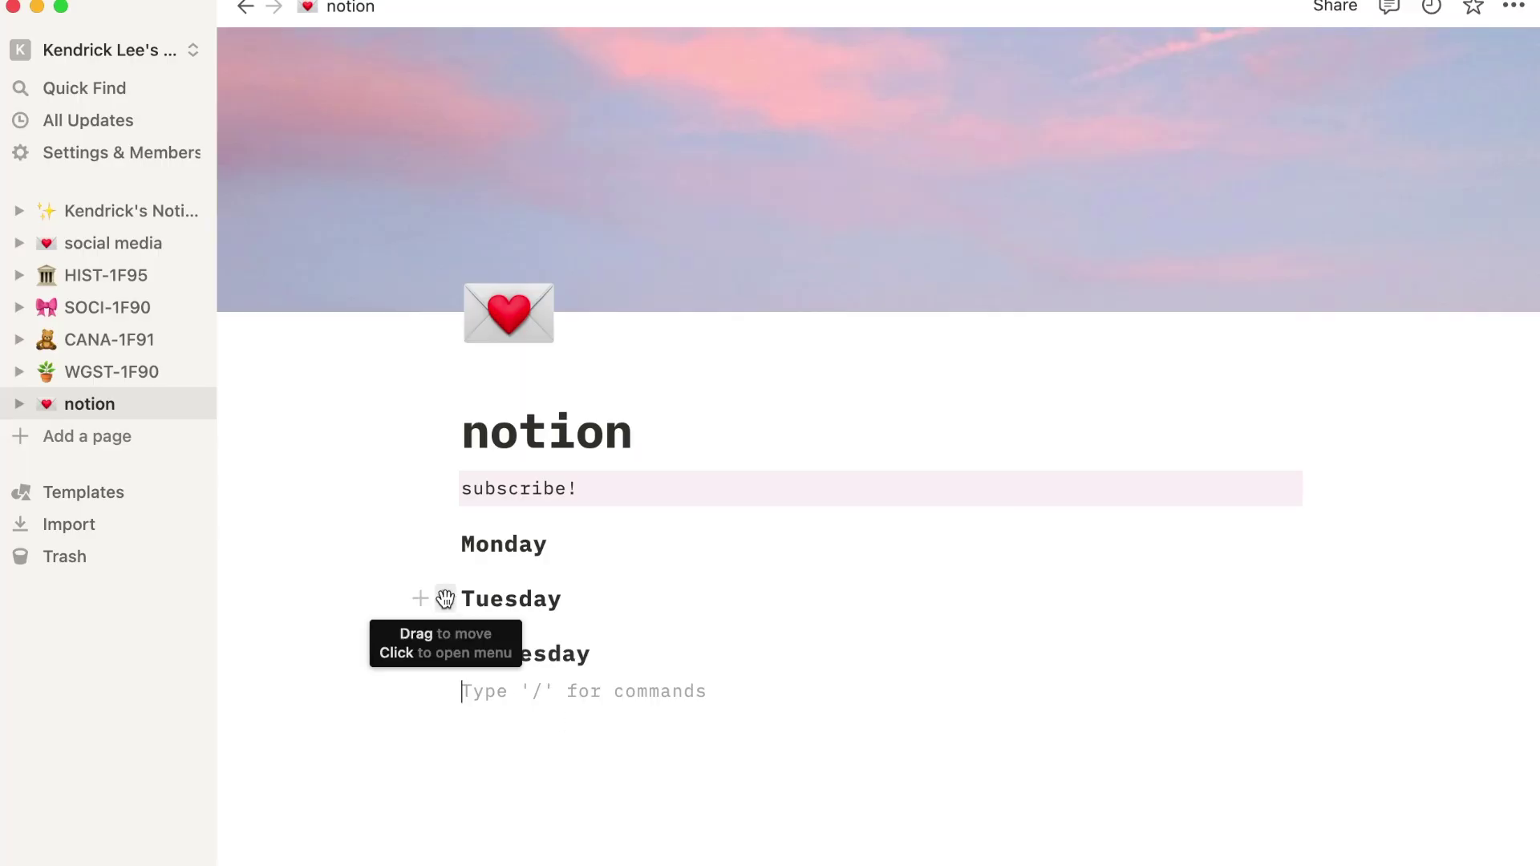
Step: Place the Tuesday and Wednesday headings in columns to the right of Monday
{"action": "left_click_drag", "start_coordinate": [445, 599], "coordinate": [445, 599]}
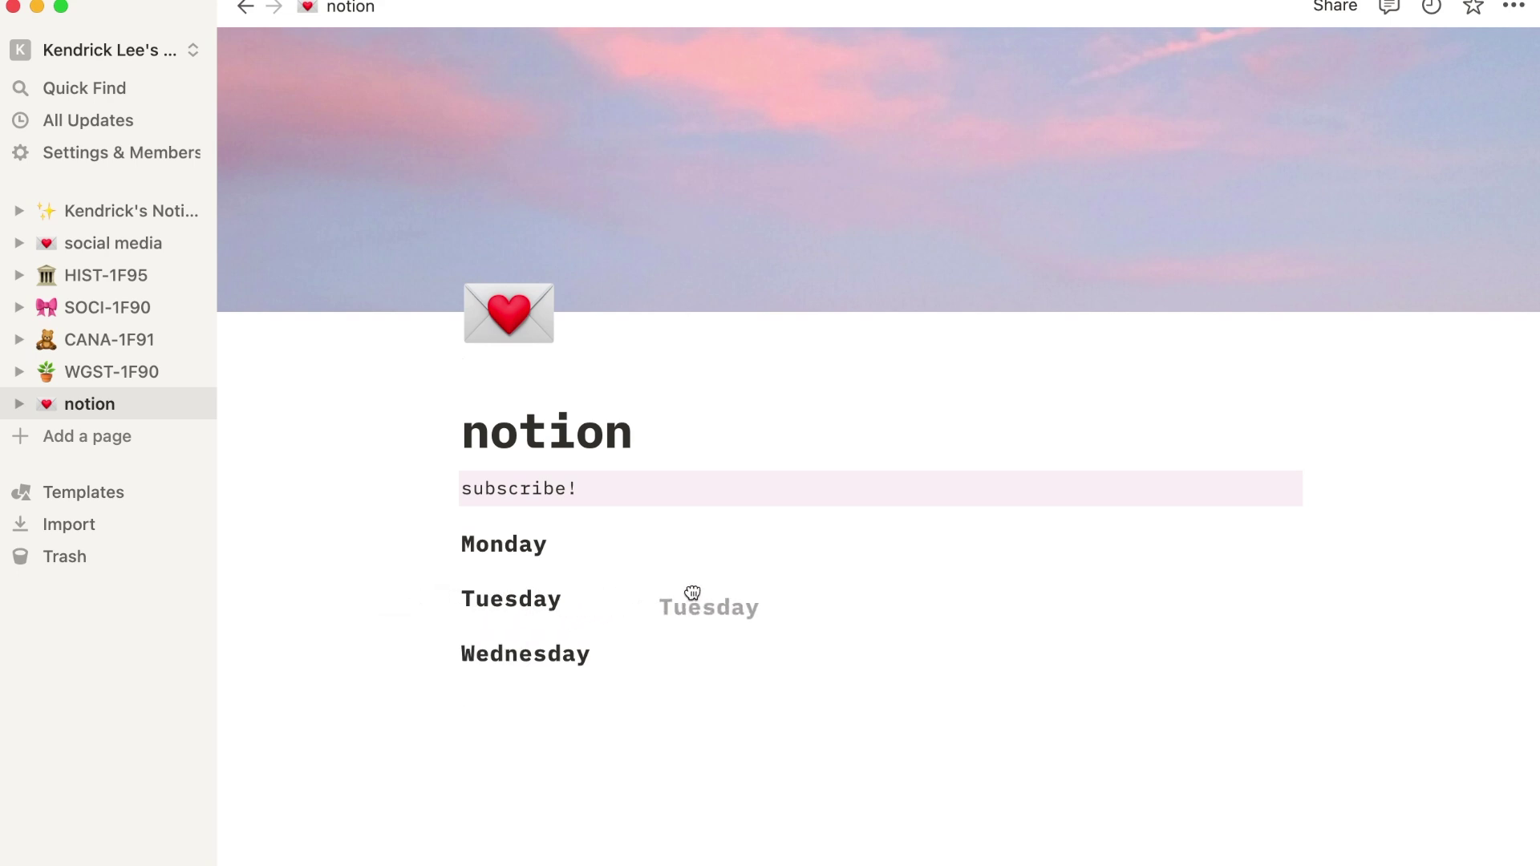
{"action": "left_click_drag", "start_coordinate": [929, 582], "coordinate": [1102, 540]}
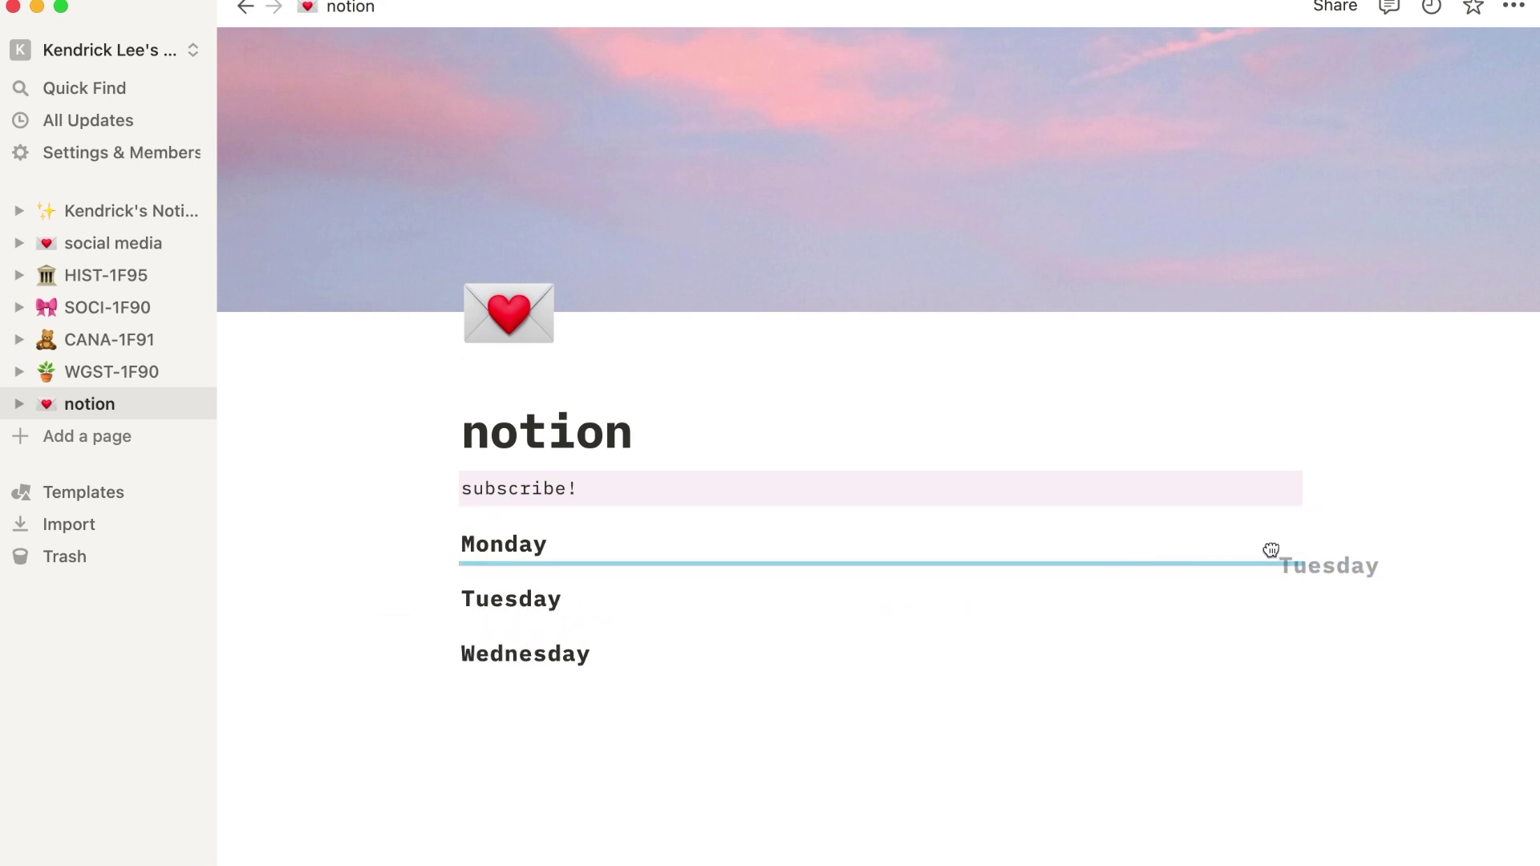
{"action": "left_click_drag", "start_coordinate": [1305, 551], "coordinate": [1307, 548]}
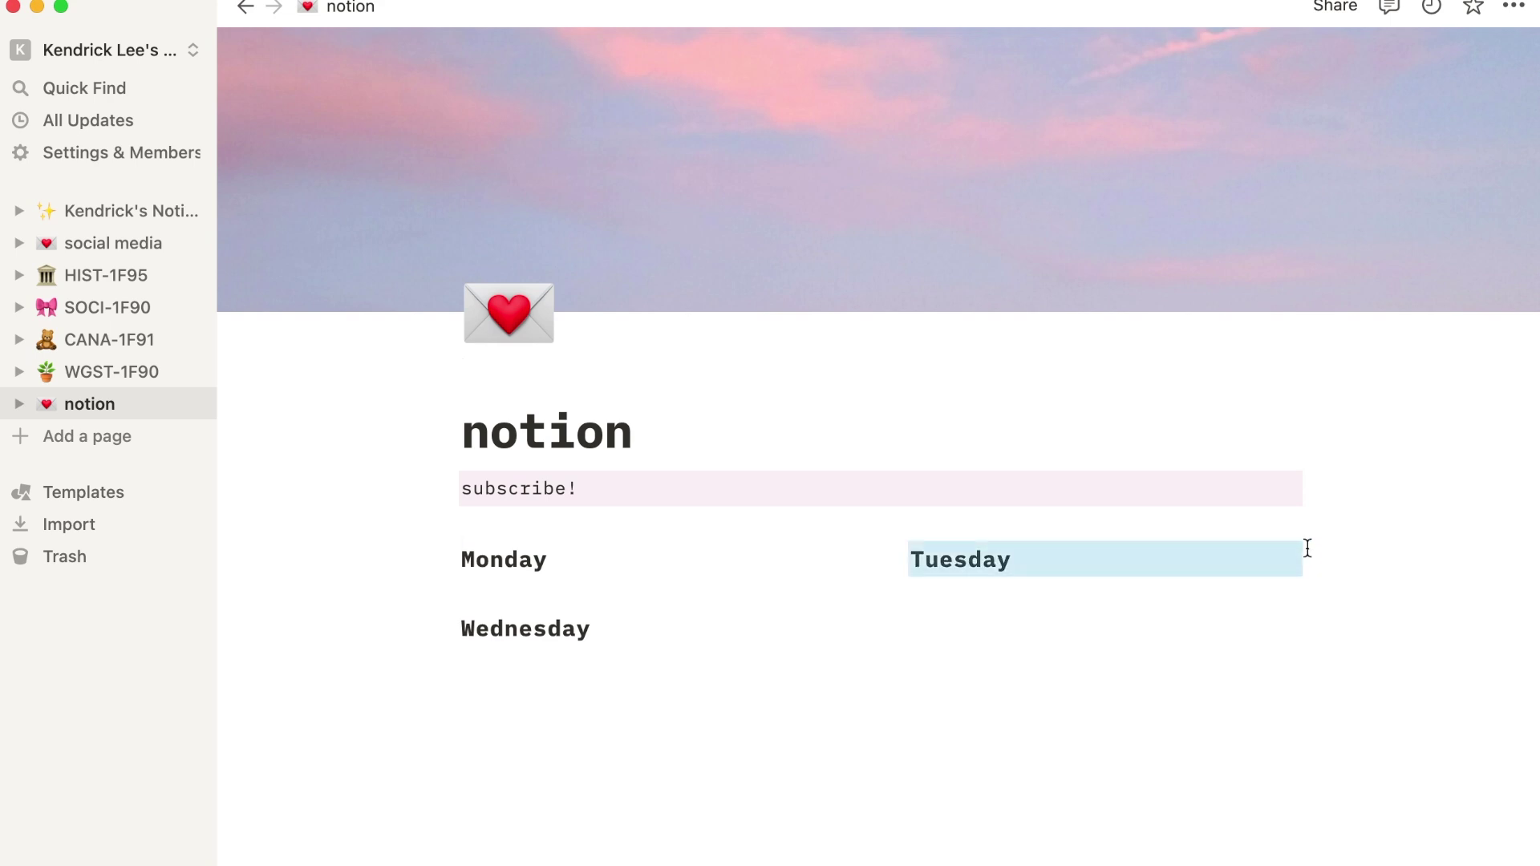
{"action": "left_click_drag", "start_coordinate": [447, 629], "coordinate": [1304, 558]}
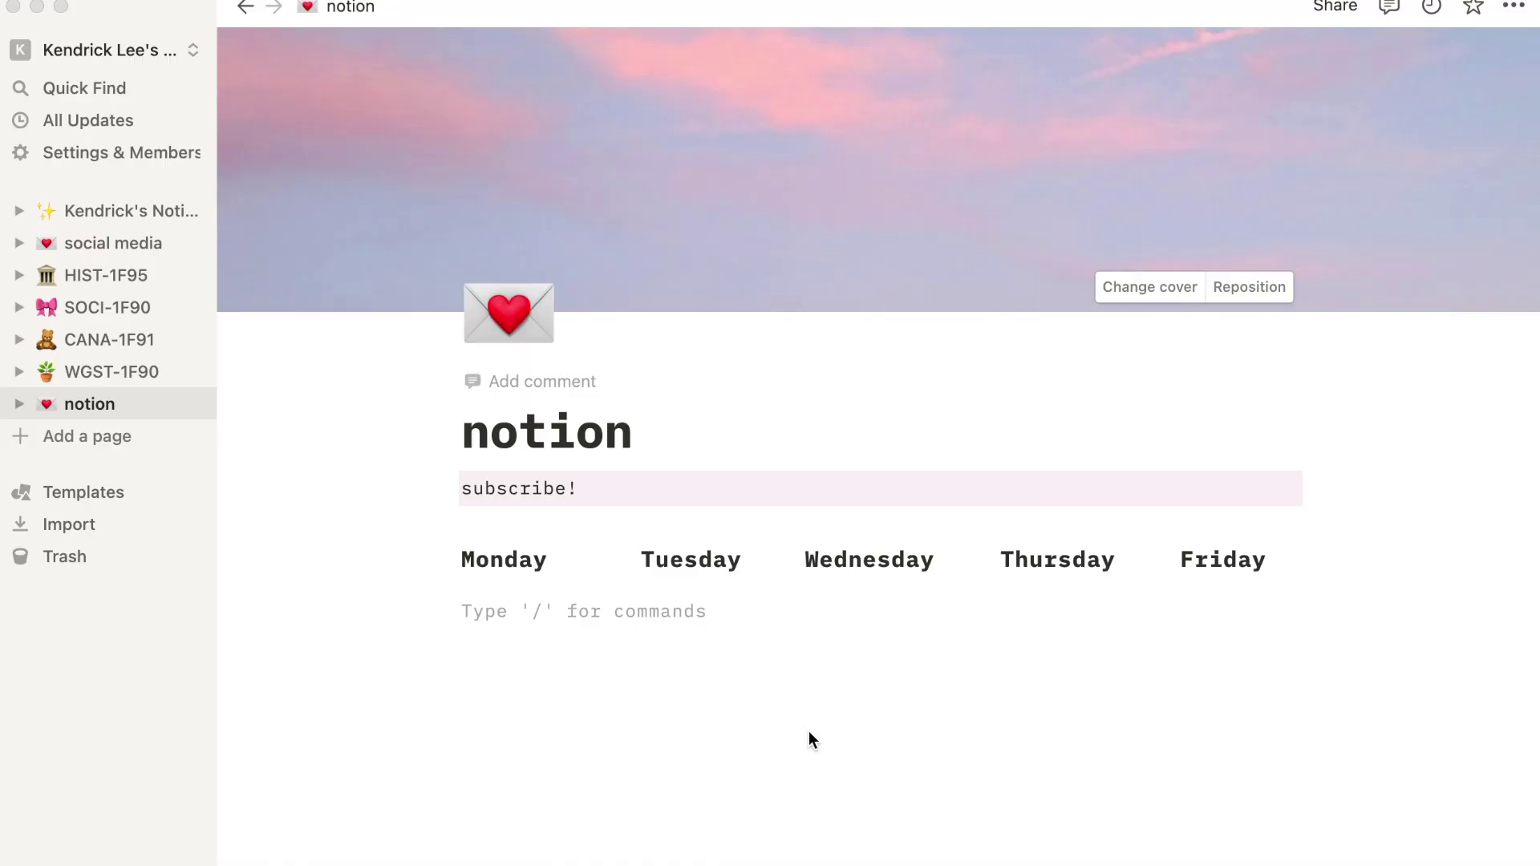
Step: Insert a 'Calendar database - Inline' block on the empty line below the weekday columns
{"action": "left_click", "coordinate": [515, 622]}
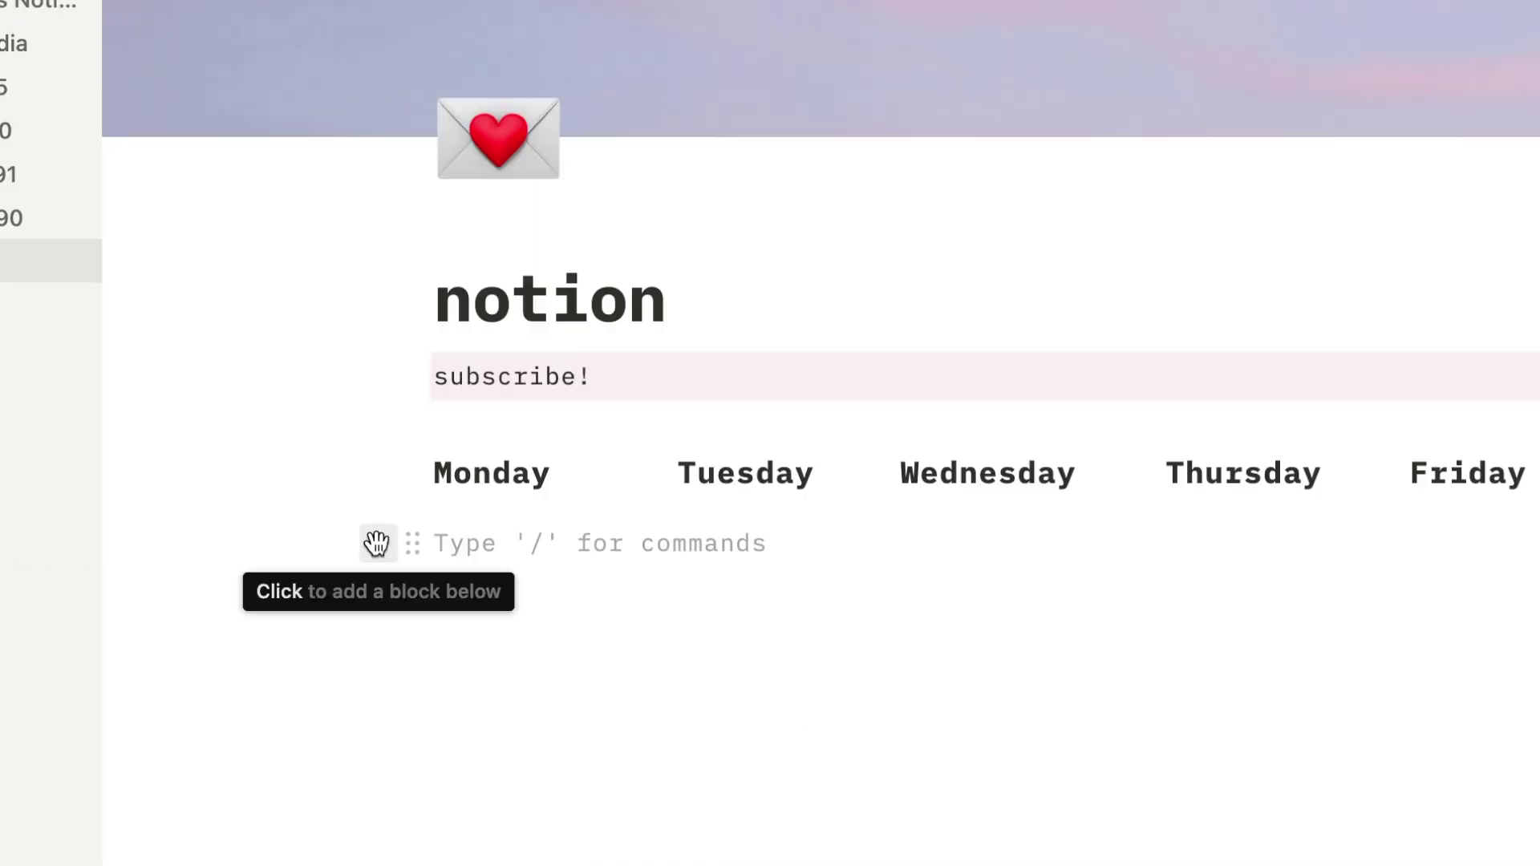
{"action": "left_click", "coordinate": [377, 543]}
{"action": "scroll", "coordinate": [659, 408], "scroll_direction": "down", "scroll_amount": 10}
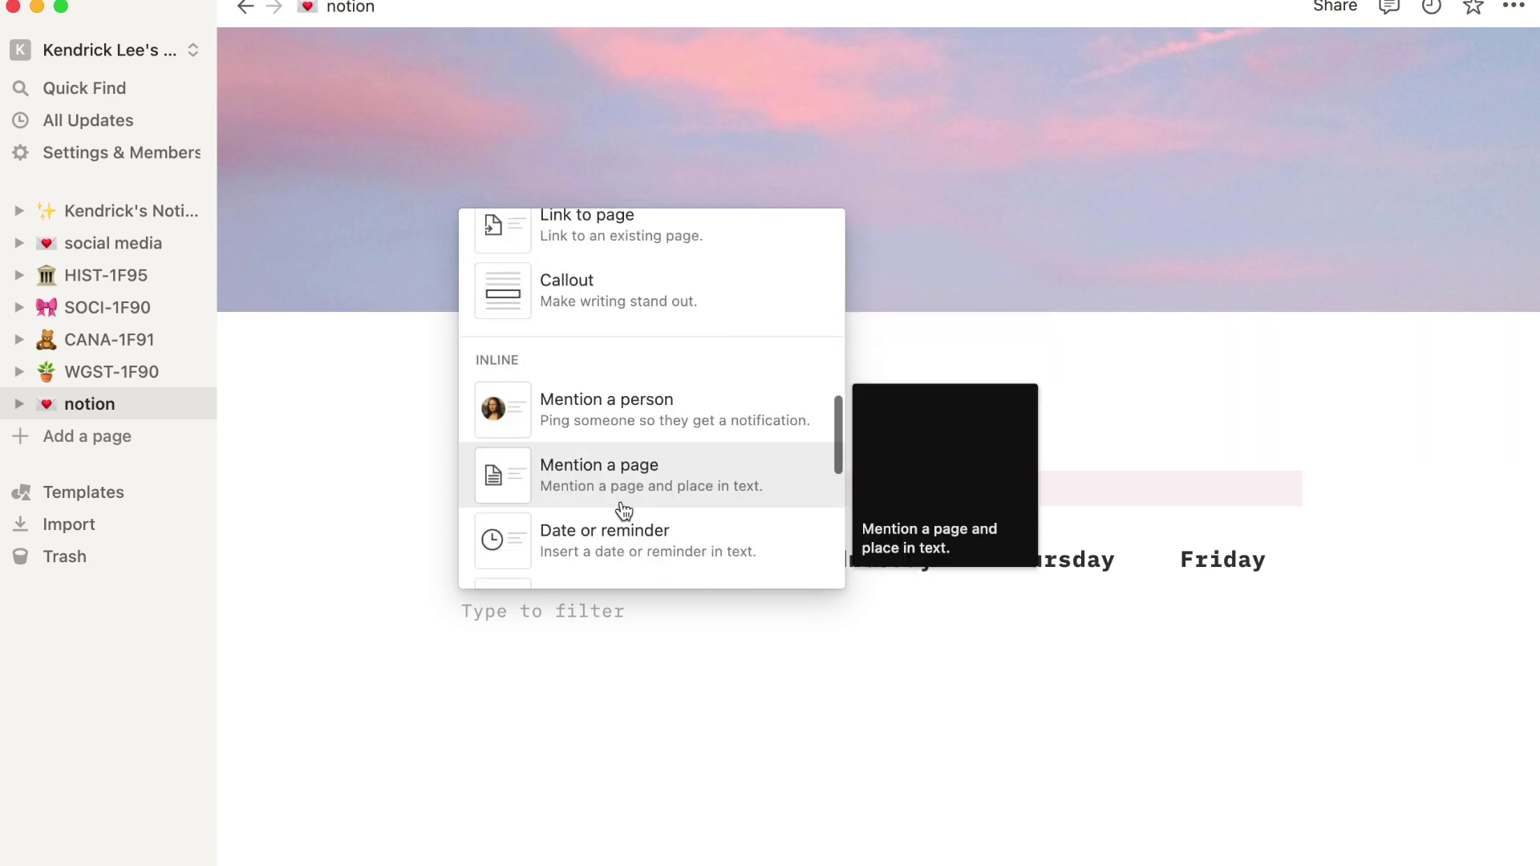
{"action": "scroll", "coordinate": [624, 511], "scroll_direction": "down", "scroll_amount": 10}
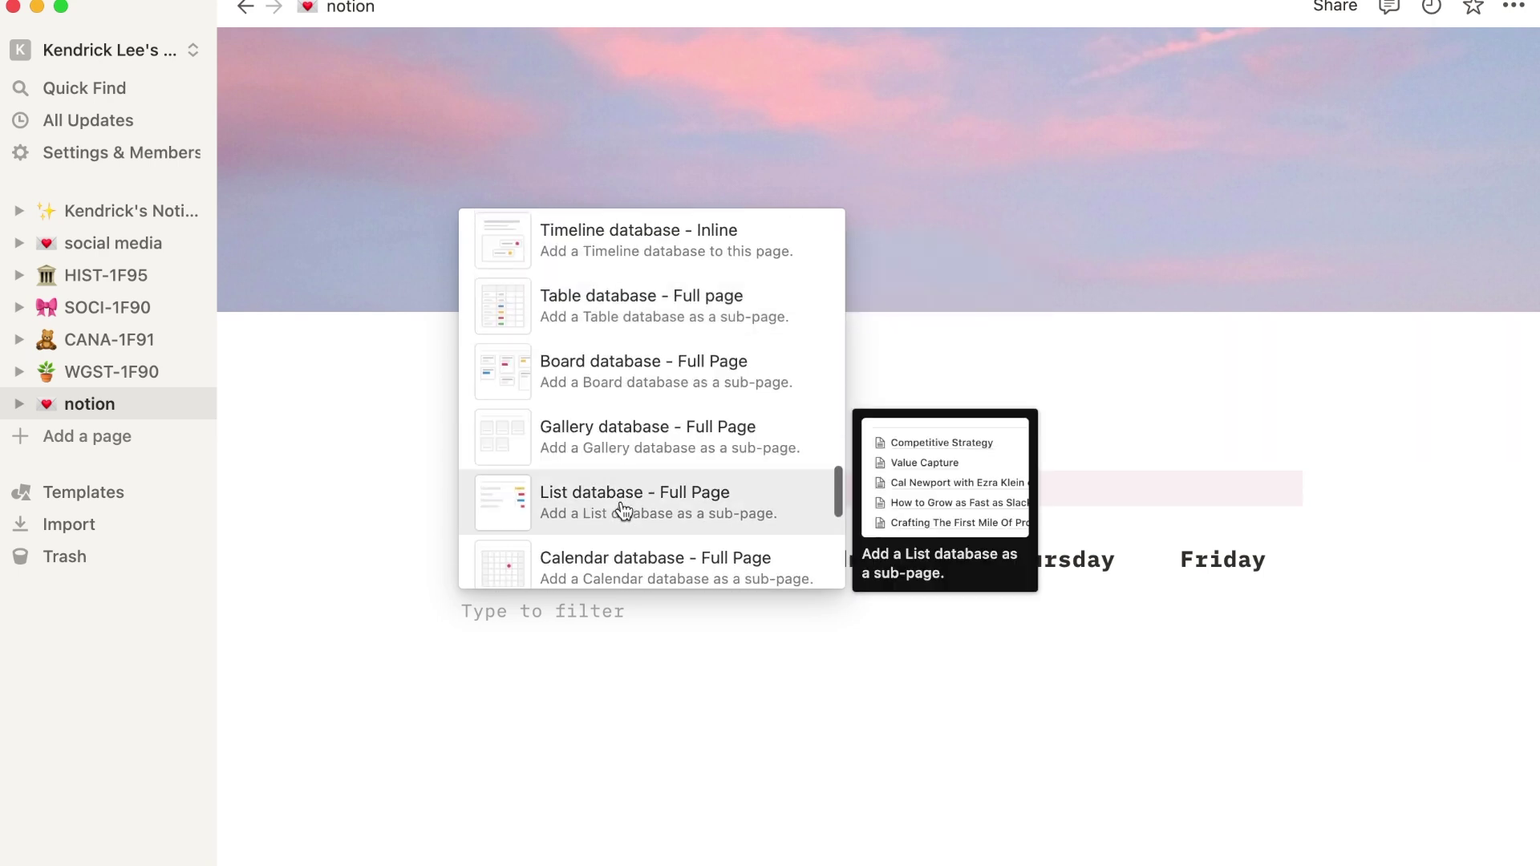
{"action": "scroll", "coordinate": [633, 303], "scroll_direction": "up", "scroll_amount": 3}
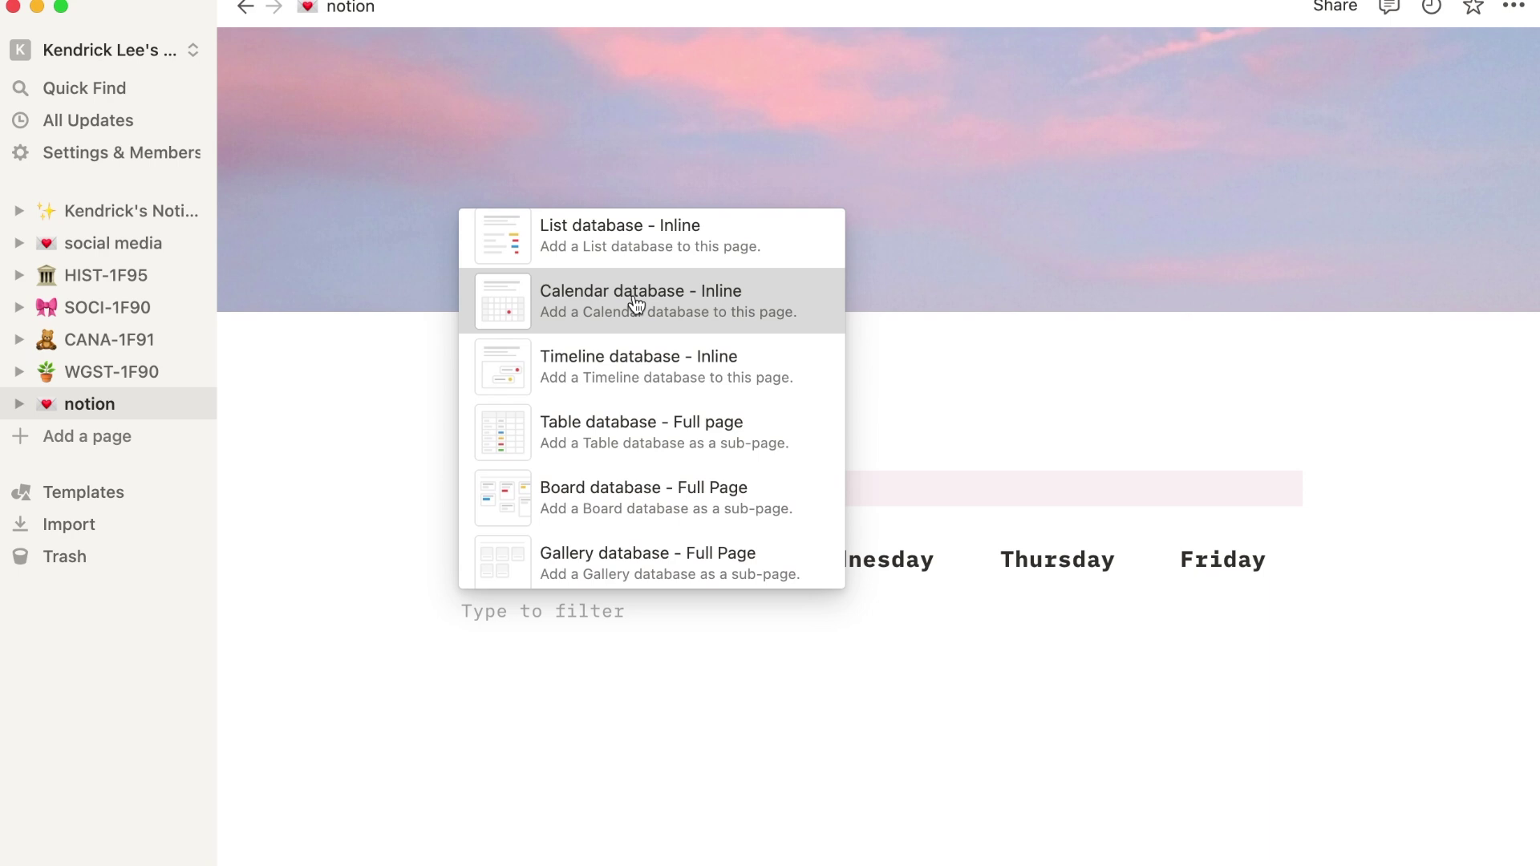
{"action": "left_click", "coordinate": [636, 303]}
{"action": "scroll", "coordinate": [851, 369], "scroll_direction": "down", "scroll_amount": 5}
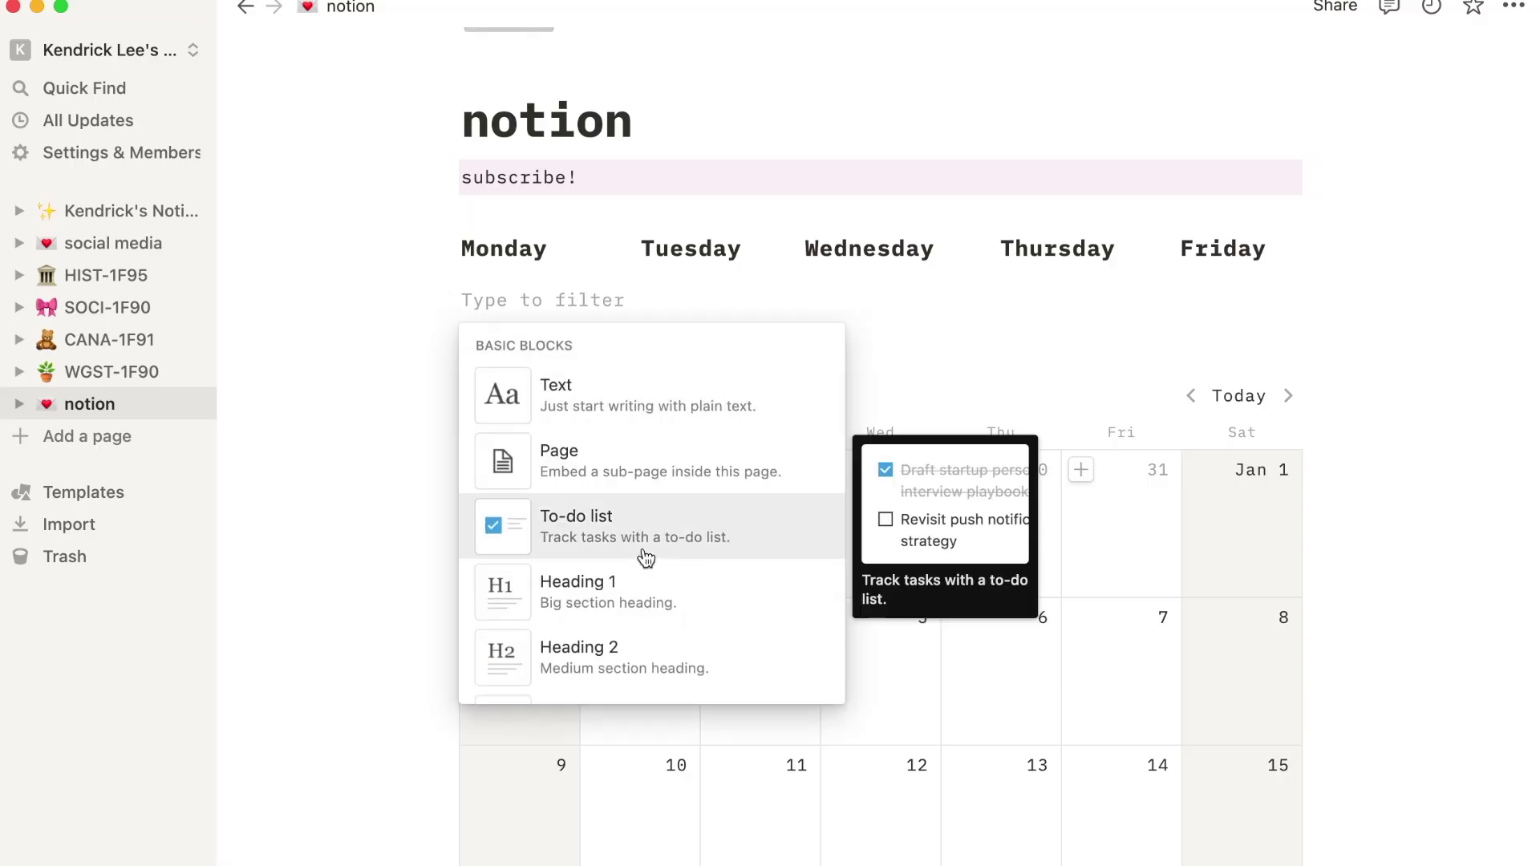
Step: Insert an Image block on the page from the Media section of the block menu
{"action": "scroll", "coordinate": [647, 556], "scroll_direction": "down", "scroll_amount": 15}
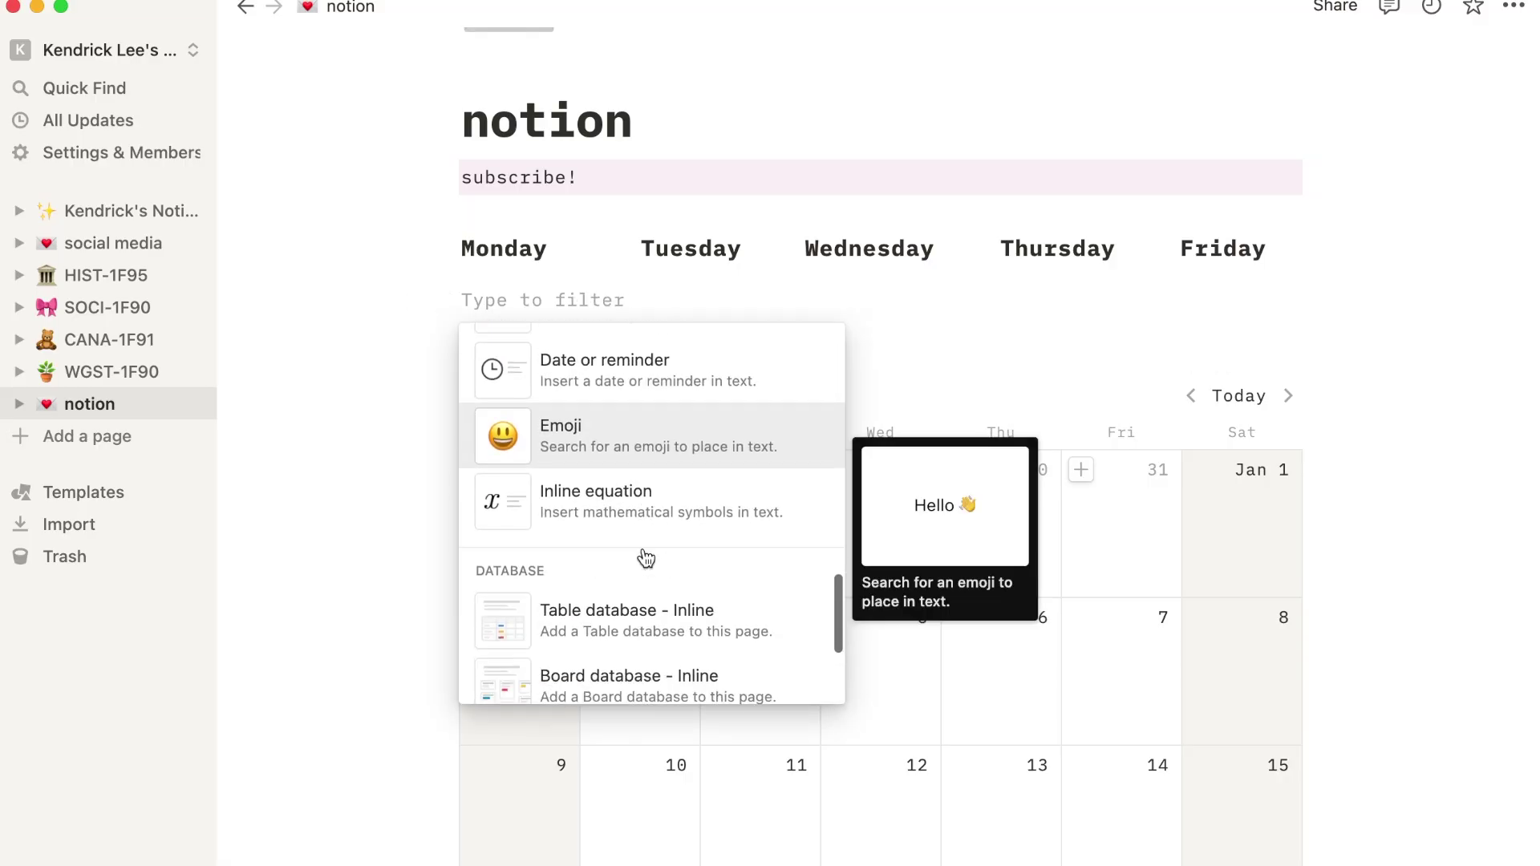
{"action": "scroll", "coordinate": [647, 557], "scroll_direction": "down", "scroll_amount": 5}
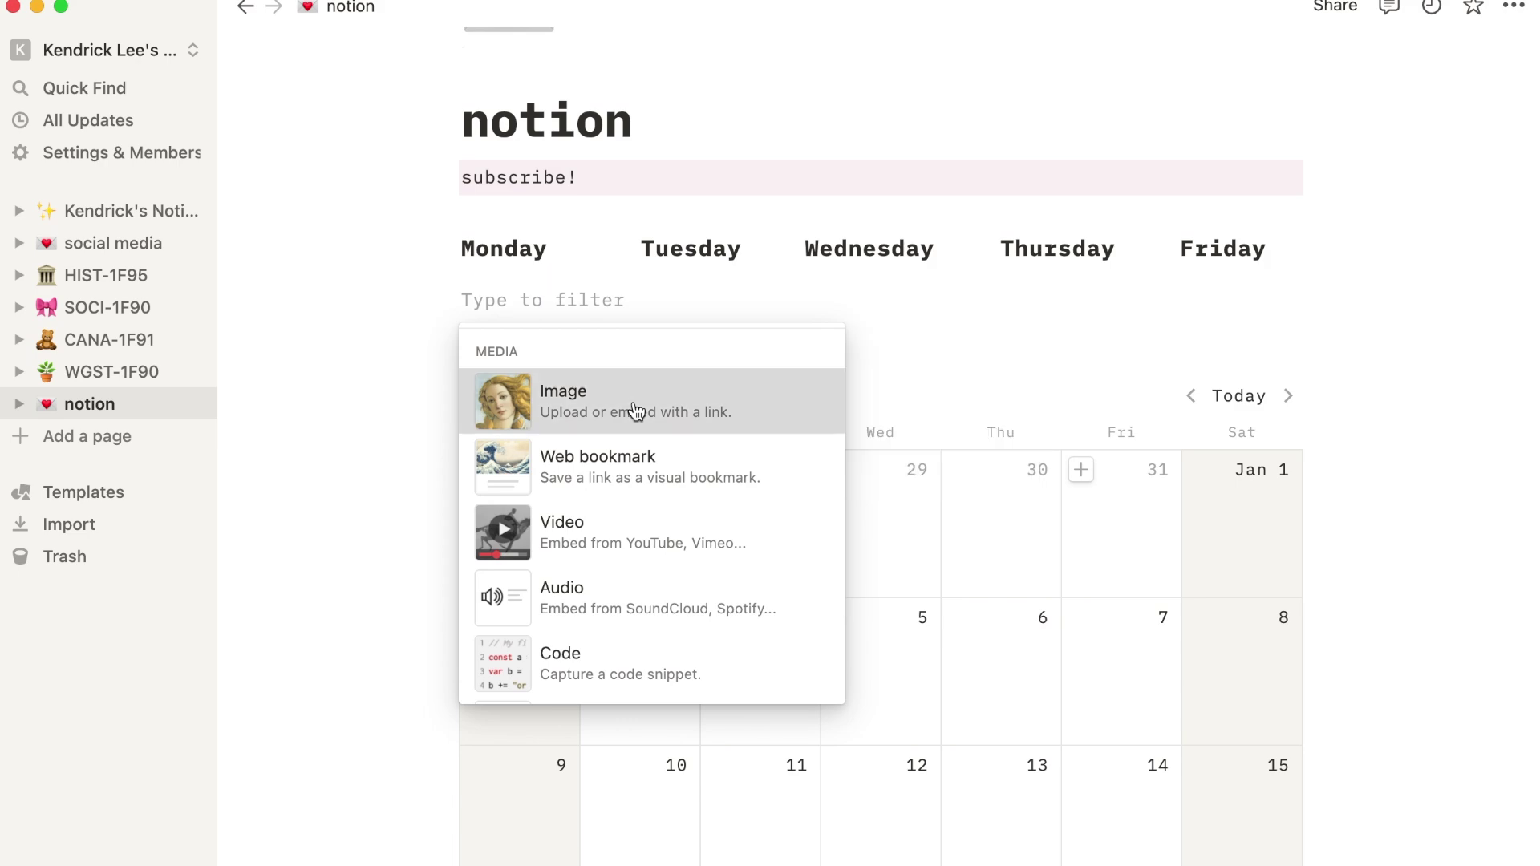
{"action": "left_click", "coordinate": [635, 412]}
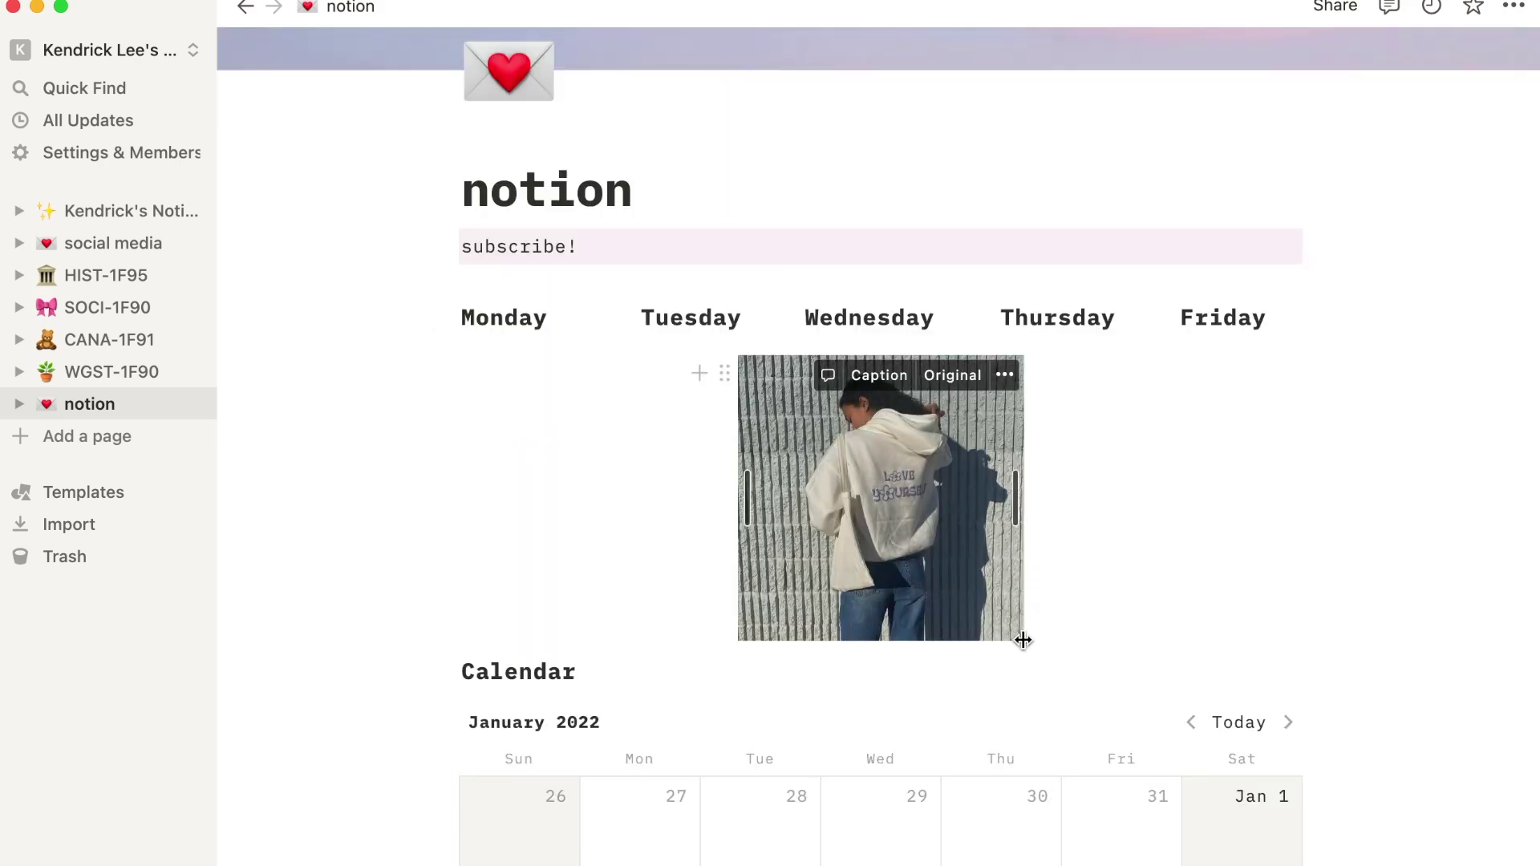